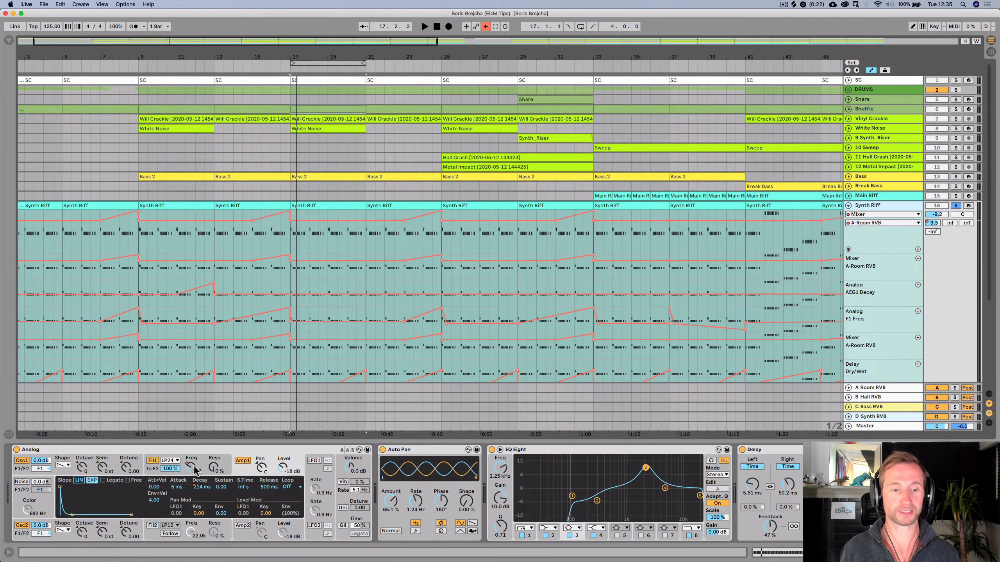
- Play the Synth Riff from about bar 6 while sweeping Analog's filter 1 frequency by hand, and stop playback near bar 9
left_click(80, 65)
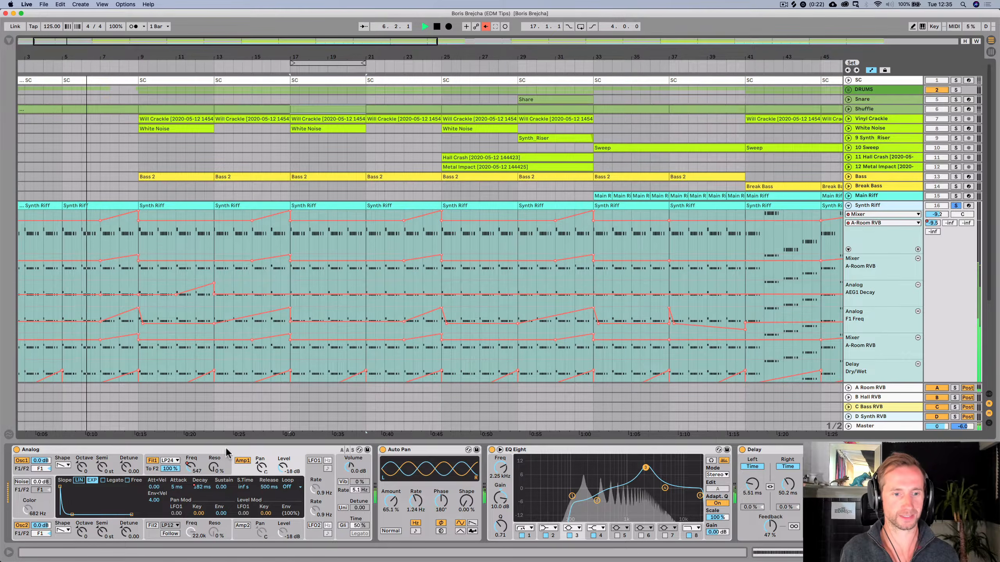
mouse_move(190, 467)
left_mouse_down()
mouse_move(190, 492)
mouse_move(191, 460)
mouse_move(191, 471)
left_mouse_up()
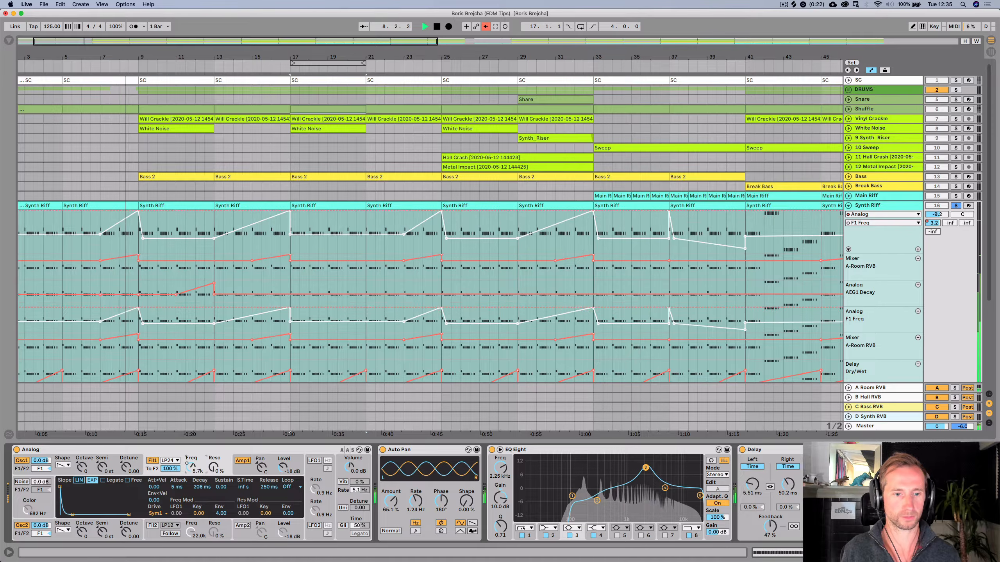
key("space")
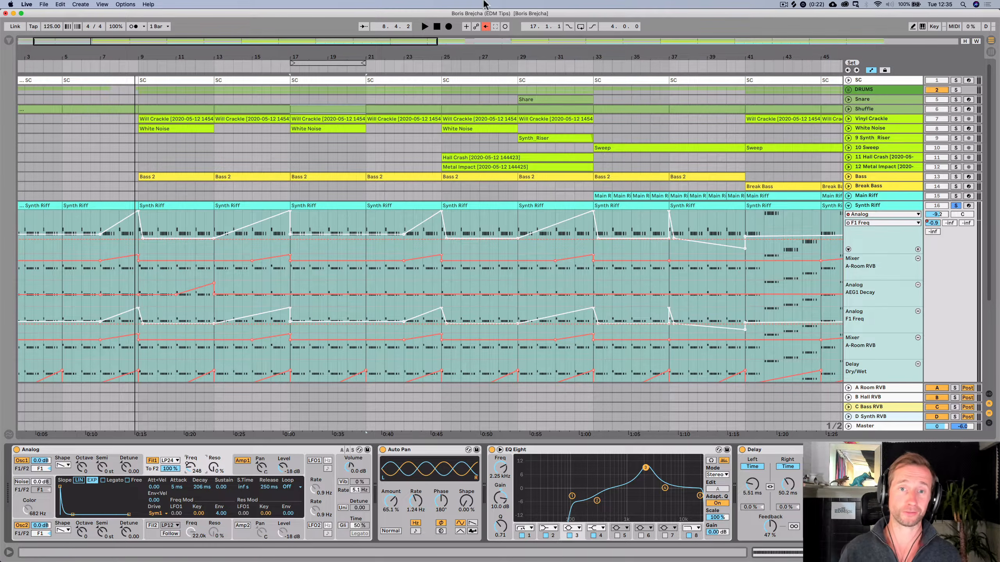
- Re-enable the overridden automation and view the track mixer in Session View before returning to the arrangement
left_click(486, 27)
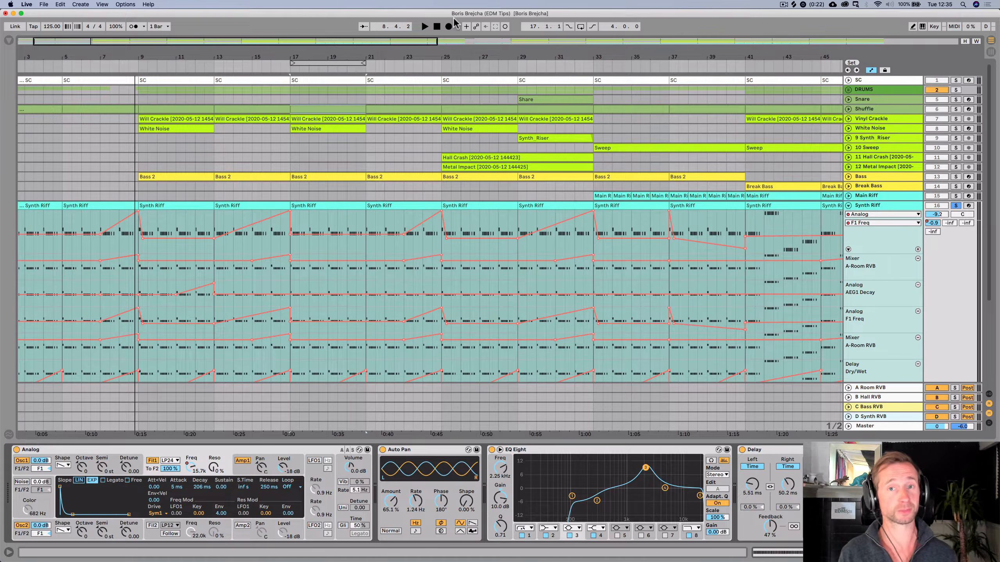
left_click_drag(442, 59, 214, 54)
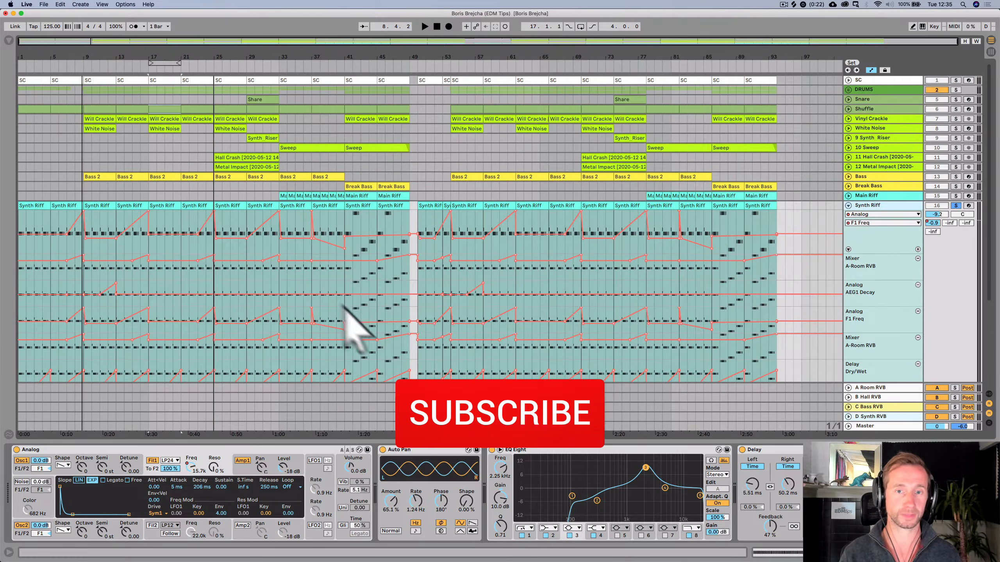
key("Tab")
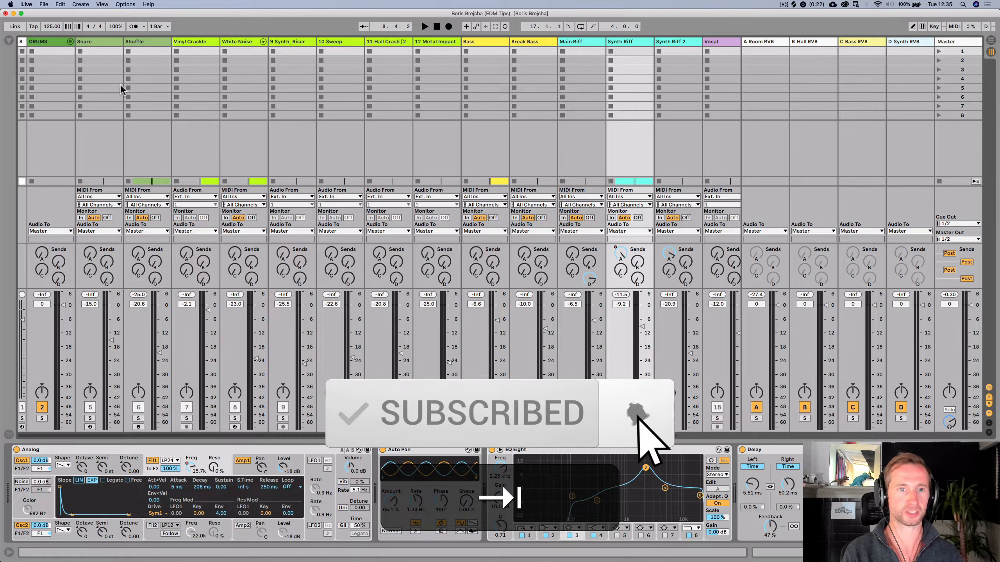
key("Tab")
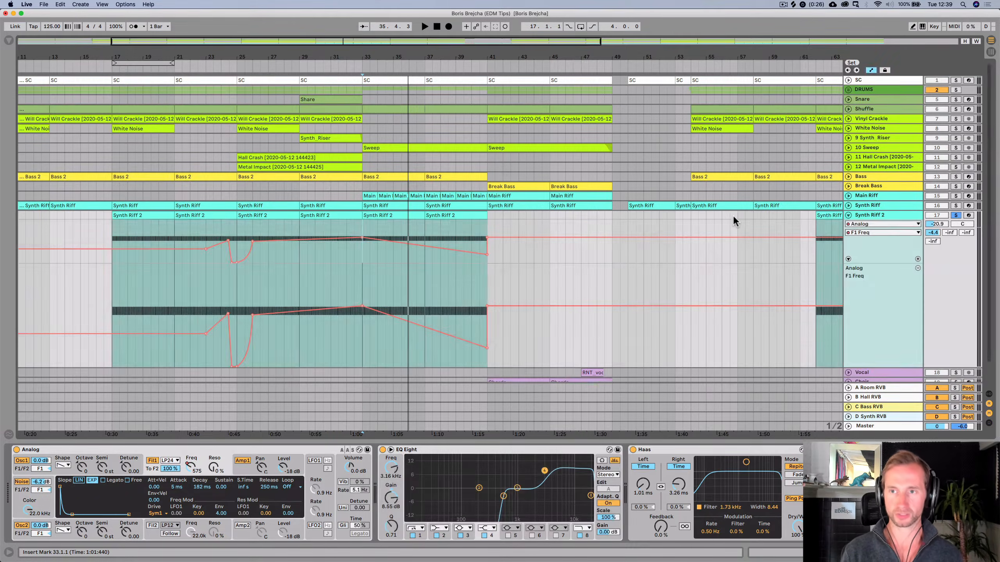
- Toggle automation mode off and on to compare the arrangement with and without its automation curves
key("a")
key("a")
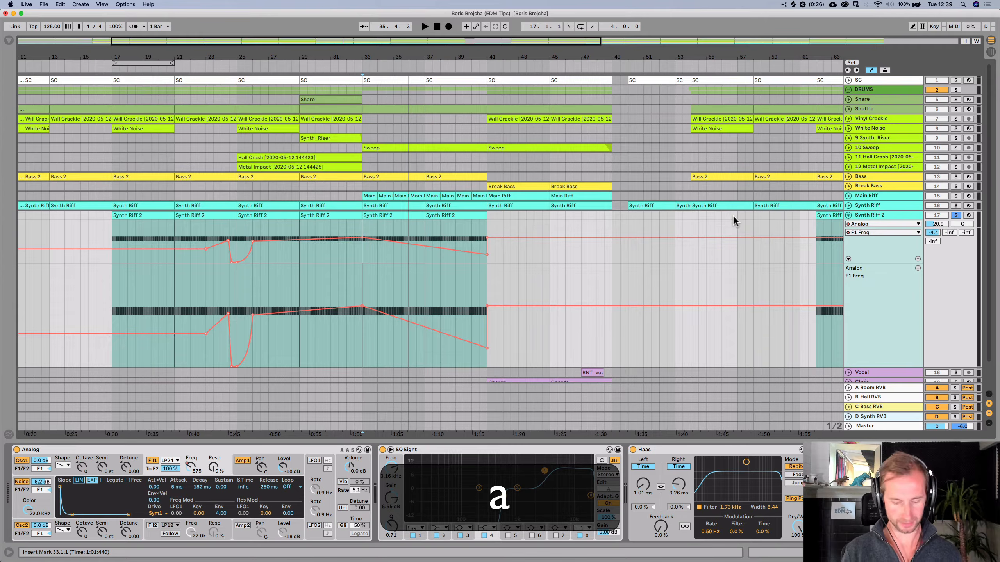
key("a")
key("a")
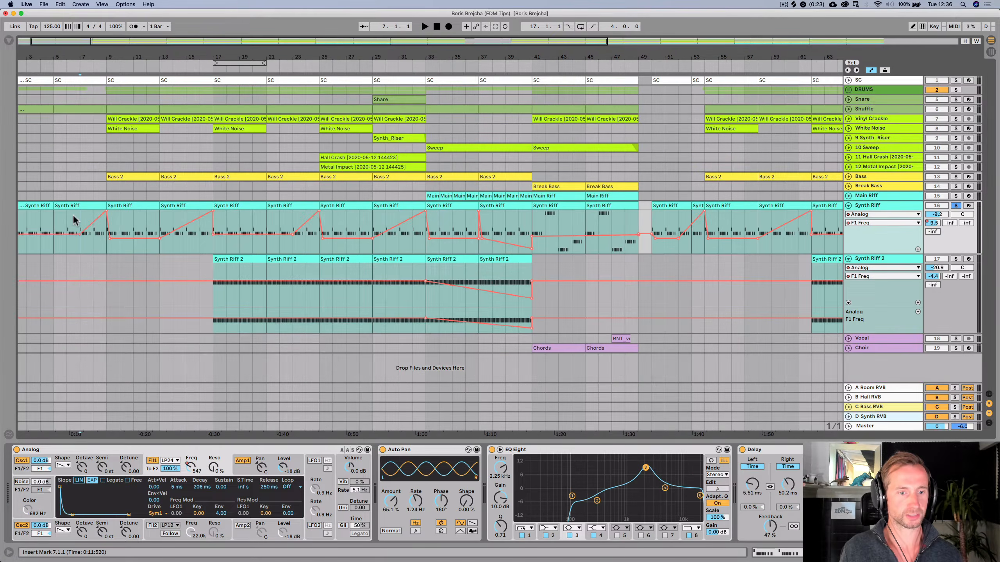
- Show the Synth Riff's Analog F1 Freq automation in a new lane and enlarge that lane for detailed viewing
right_click(188, 465)
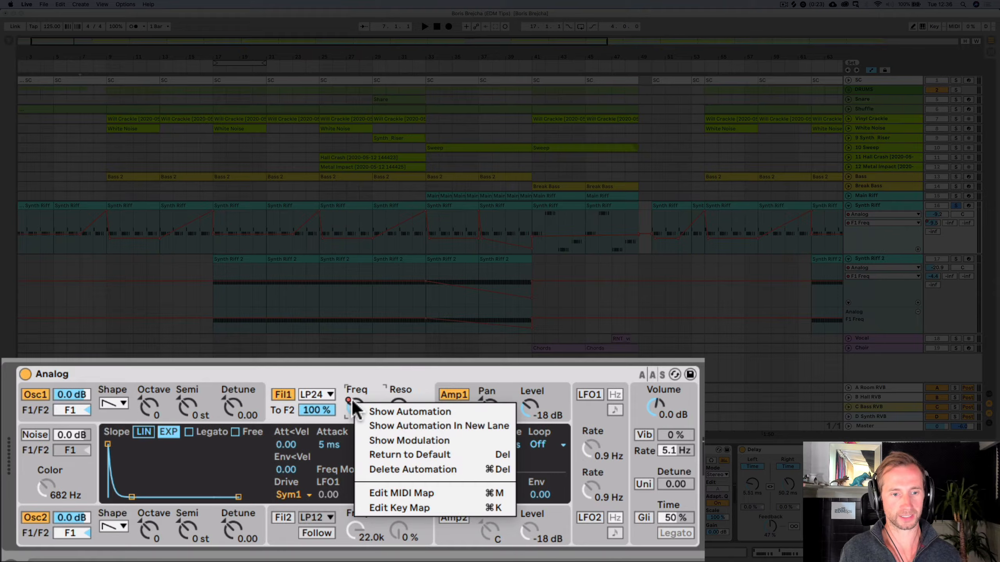
left_click(403, 410)
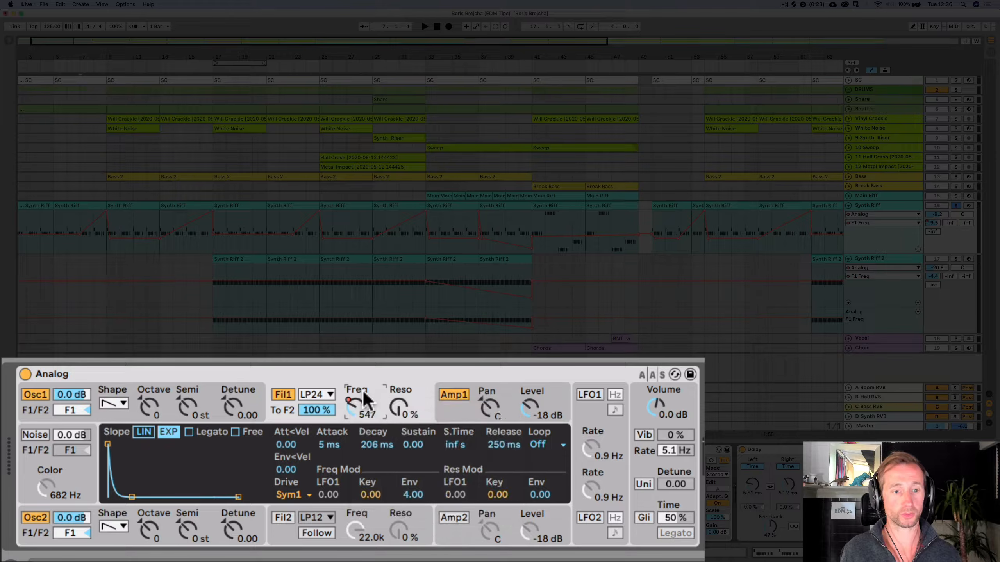
right_click(358, 401)
left_click(428, 429)
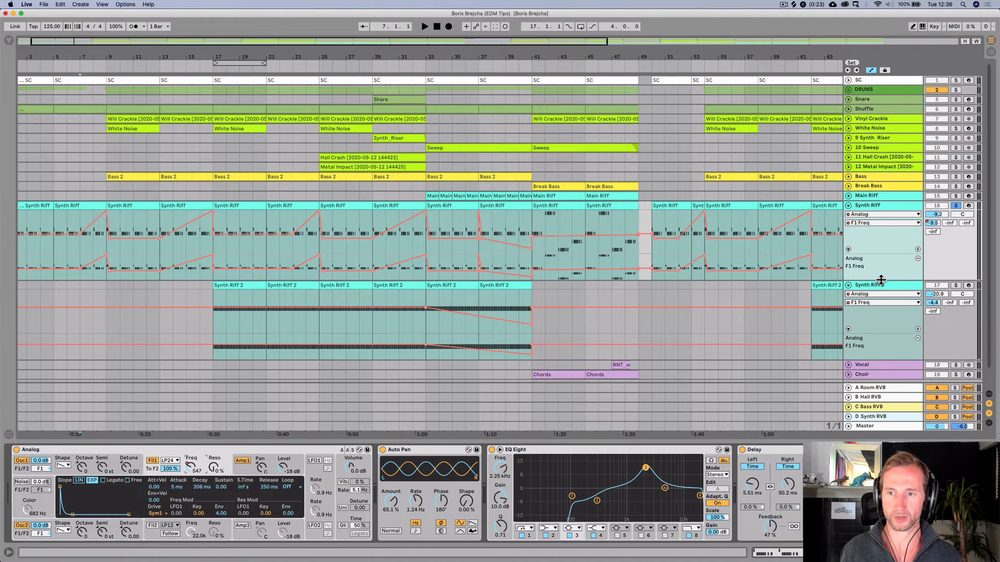
left_click_drag(880, 279, 881, 381)
left_click_drag(52, 57, 52, 131)
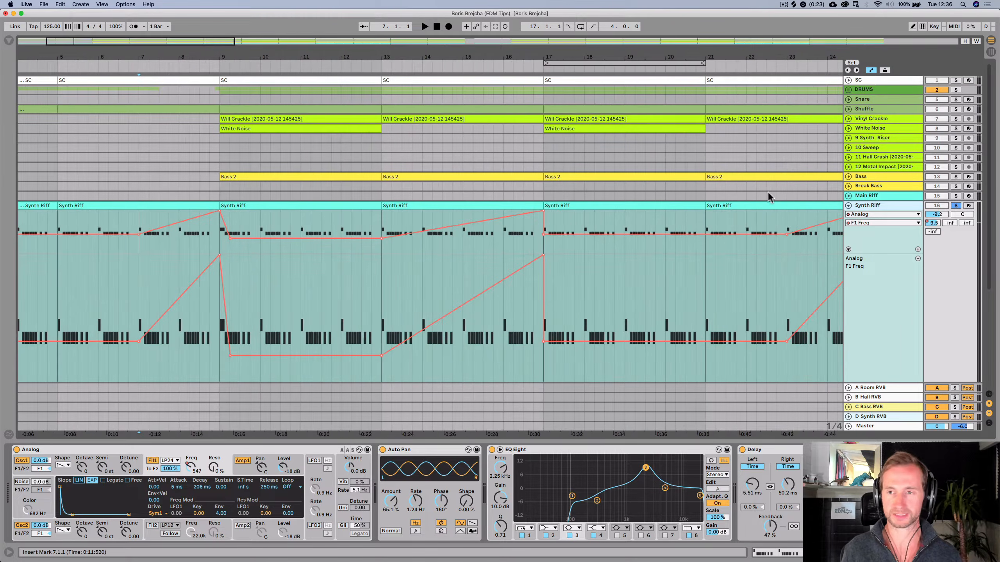
- Show the Synth Riff's Auto Pan Amount automation in a new lane and increase that lane's height
right_click(392, 499)
left_click(417, 512)
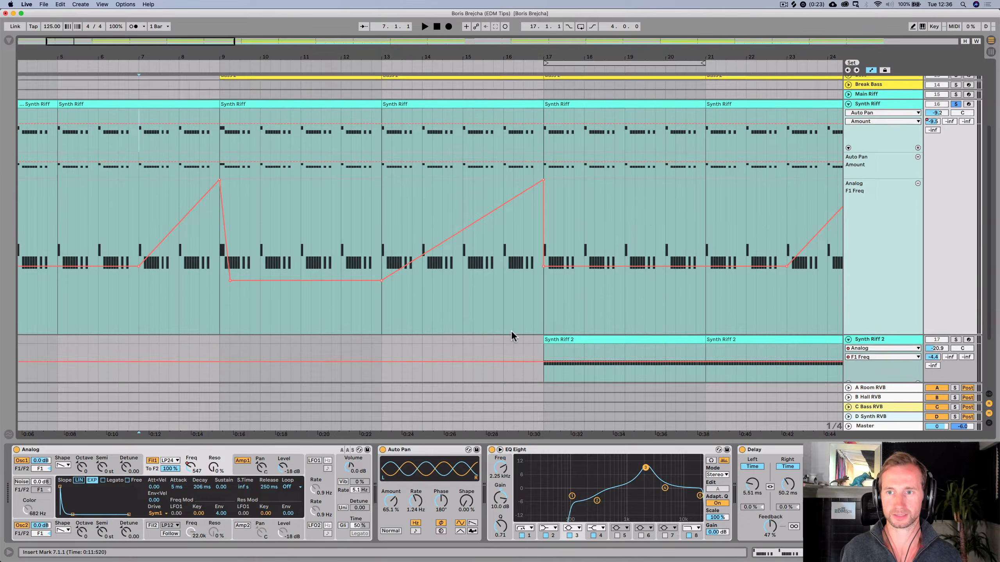
left_click_drag(856, 204, 857, 267)
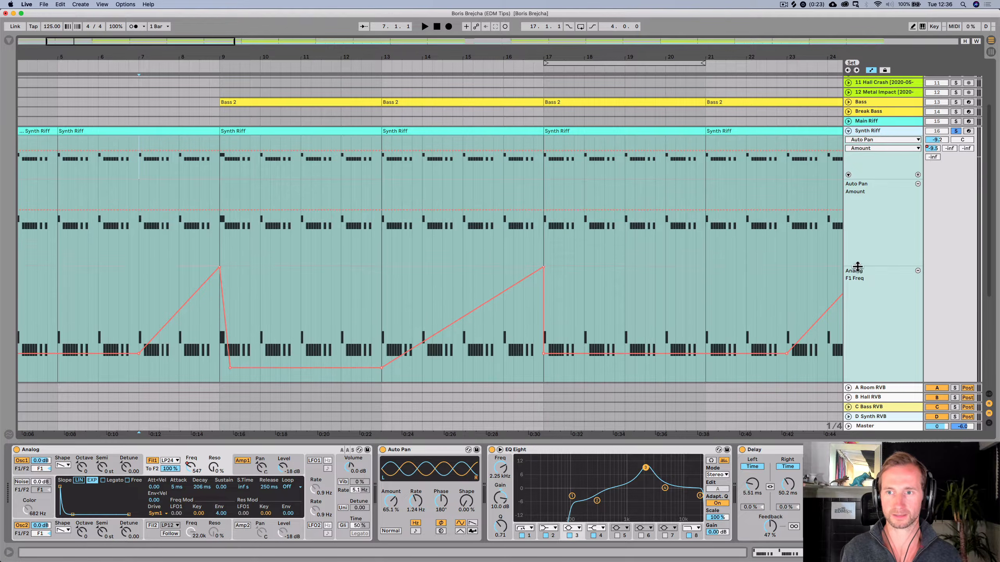
- Collapse and re-expand the additional automation lanes of the Synth Riff track
left_click(848, 175)
left_click(849, 249)
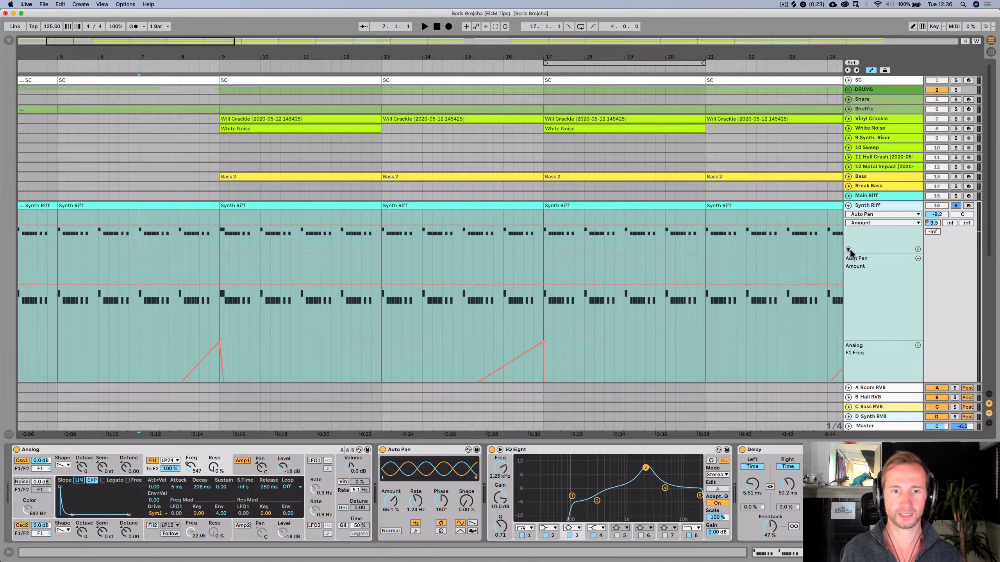
left_click(848, 248)
left_click(849, 248)
- Play the Synth Riff from bar 7 to hear the F1 Freq automation rise, stopping just before bar 9
scroll(422, 259, "down", 5)
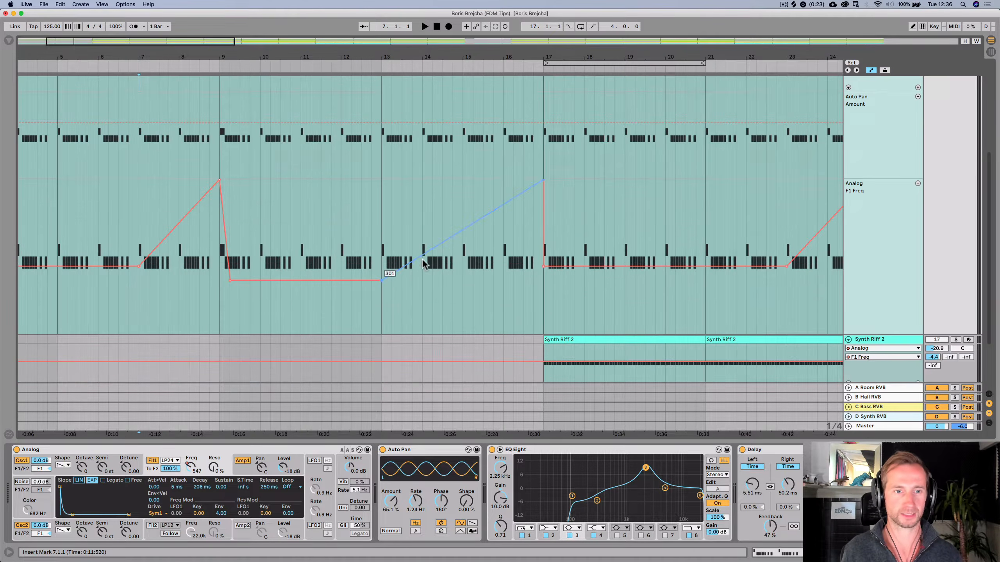
left_click(111, 62)
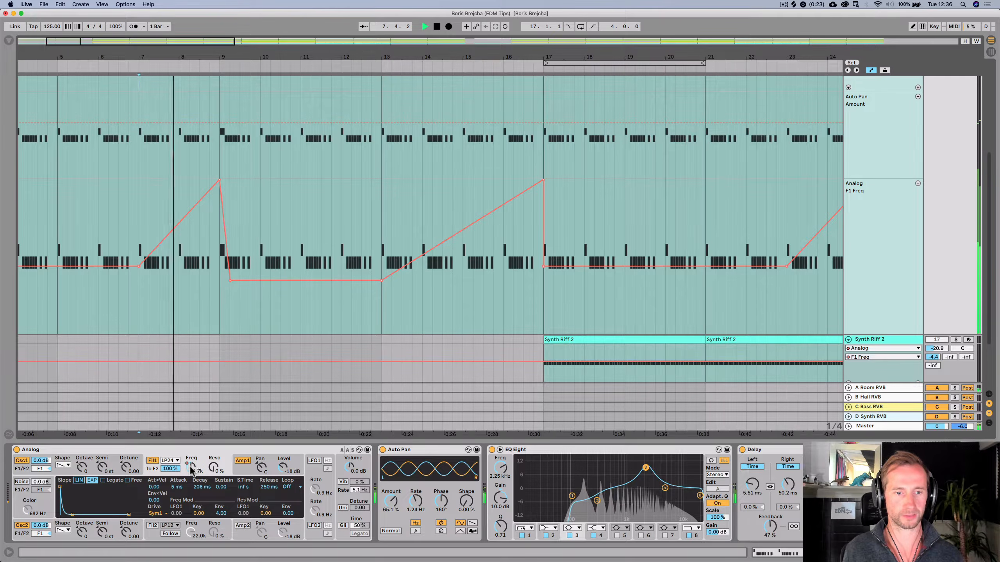
key("space")
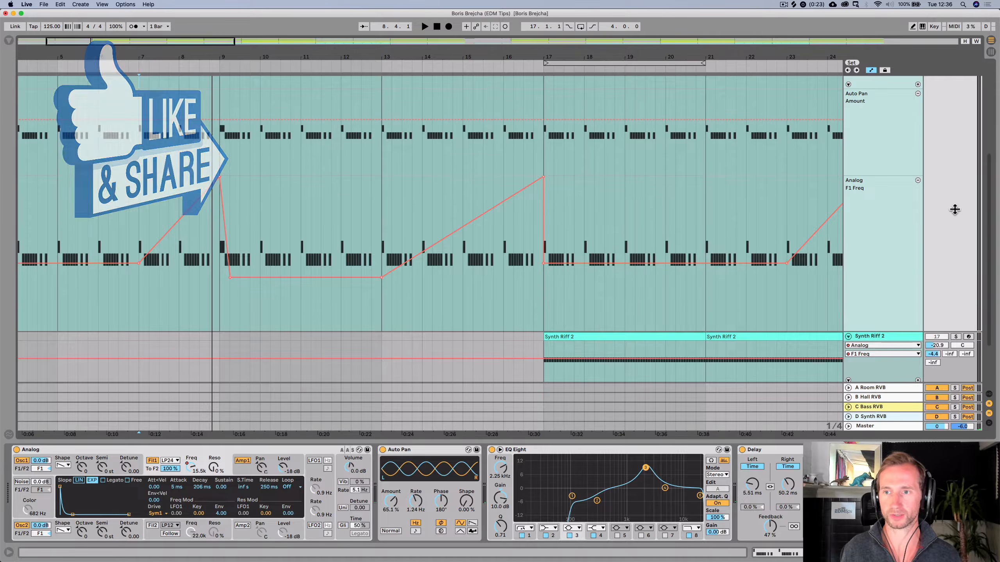
- Show the Synth Riff's A-Room RVB send automation in a new lane
scroll(954, 209, "up", 5)
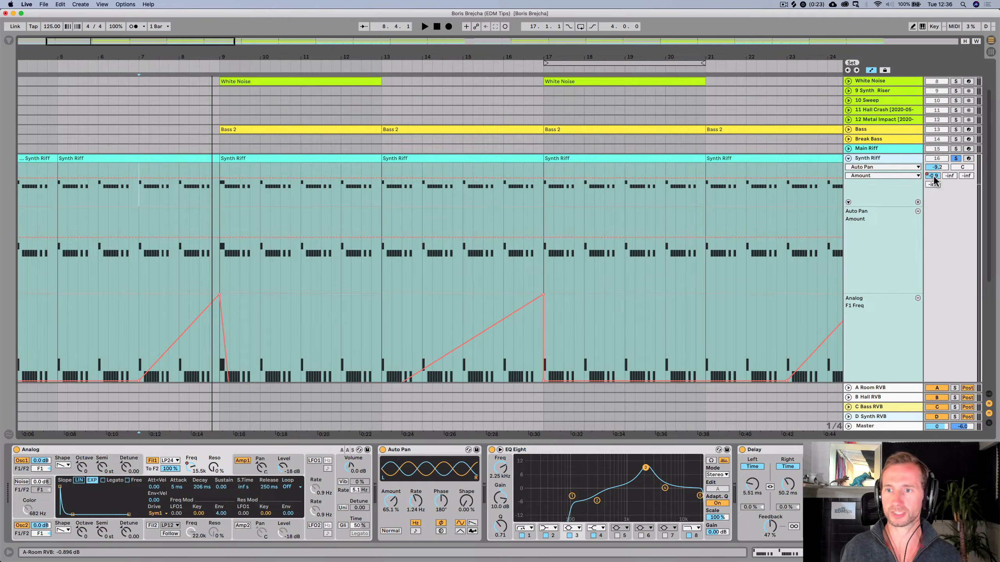
right_click(935, 178)
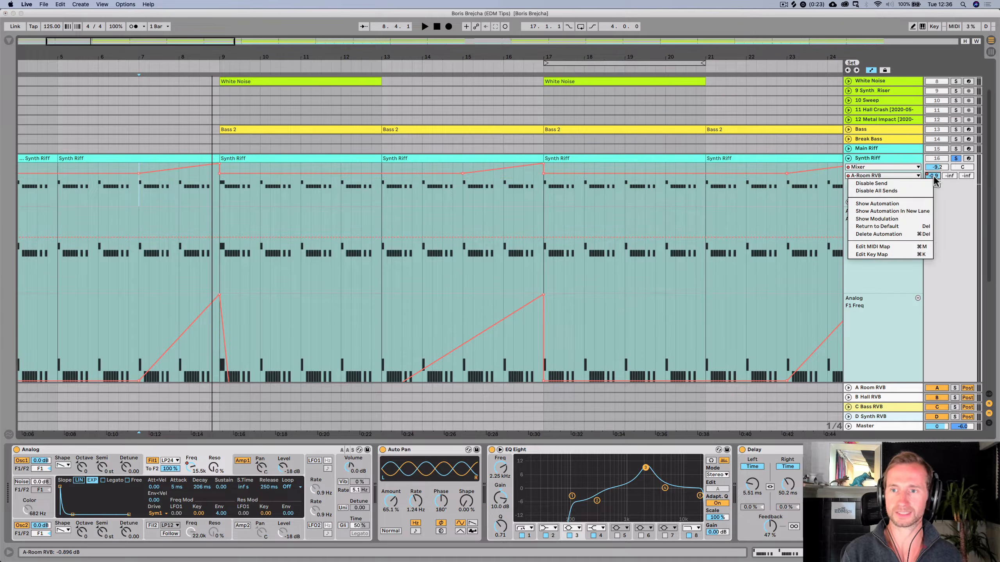
left_click(890, 211)
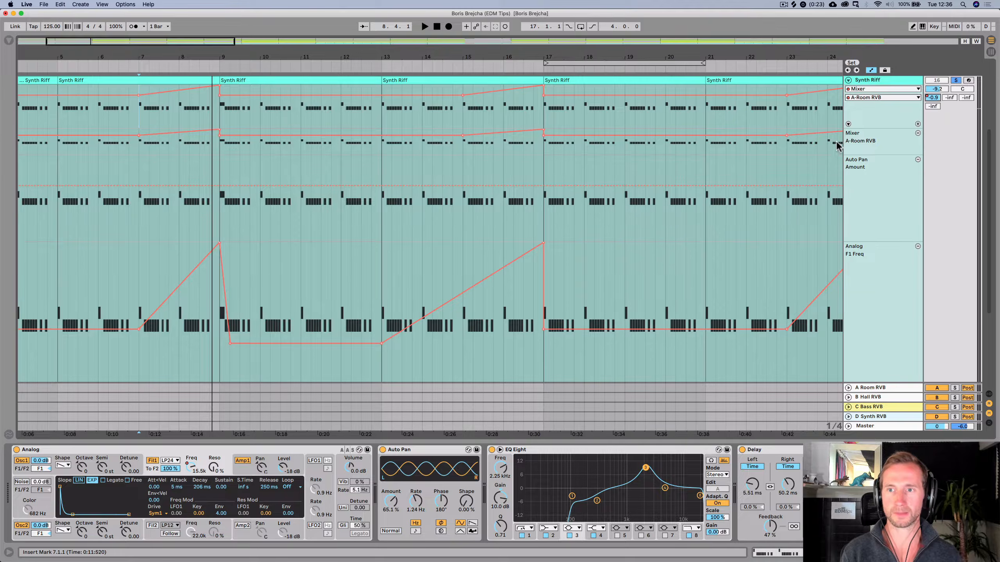
- Display the A Room RVB return's devices and play from bar 7 to about bar 10 to hear the send automation
key("Tab")
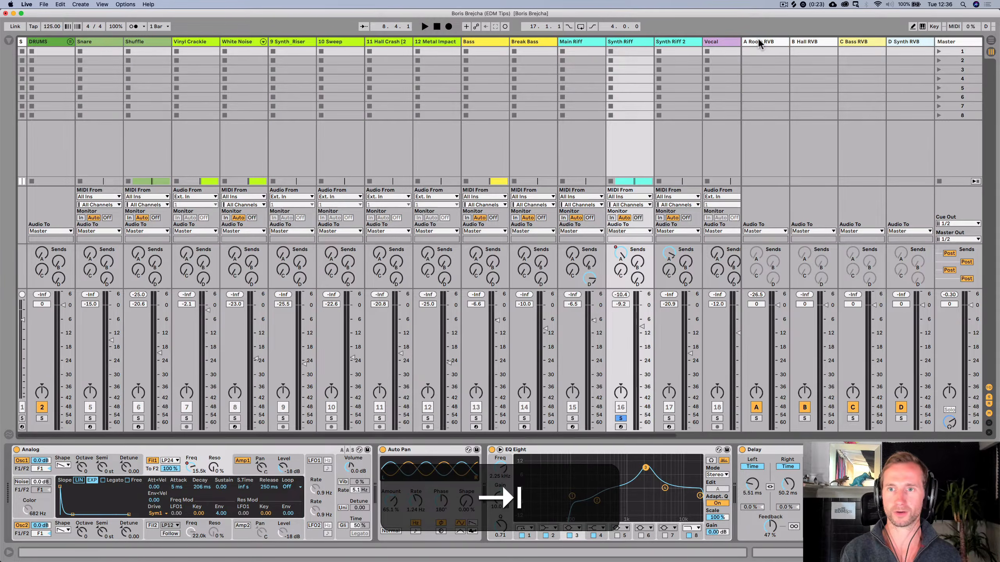
key("Tab")
left_click(109, 64)
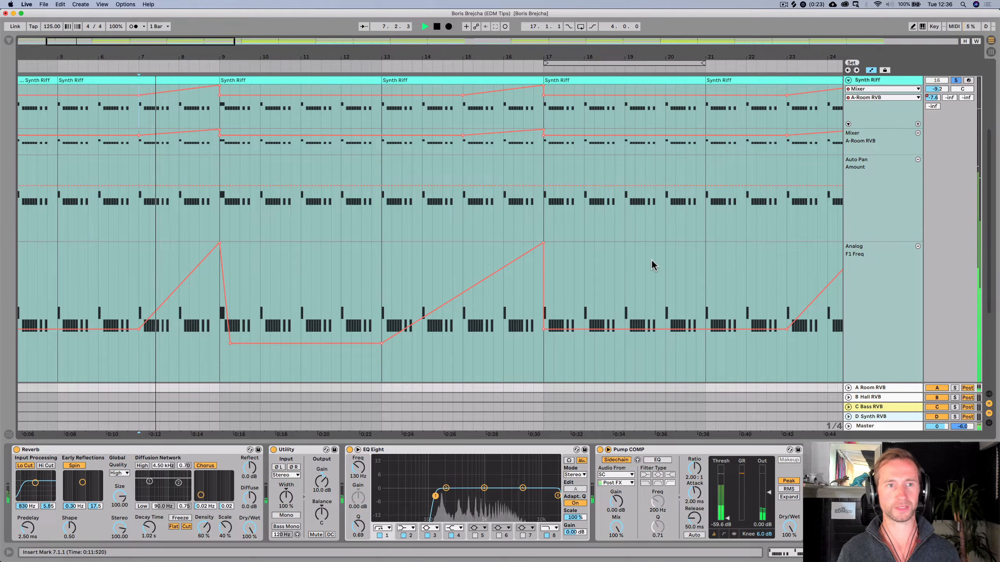
scroll(528, 276, "up", 1)
scroll(524, 274, "up", 3)
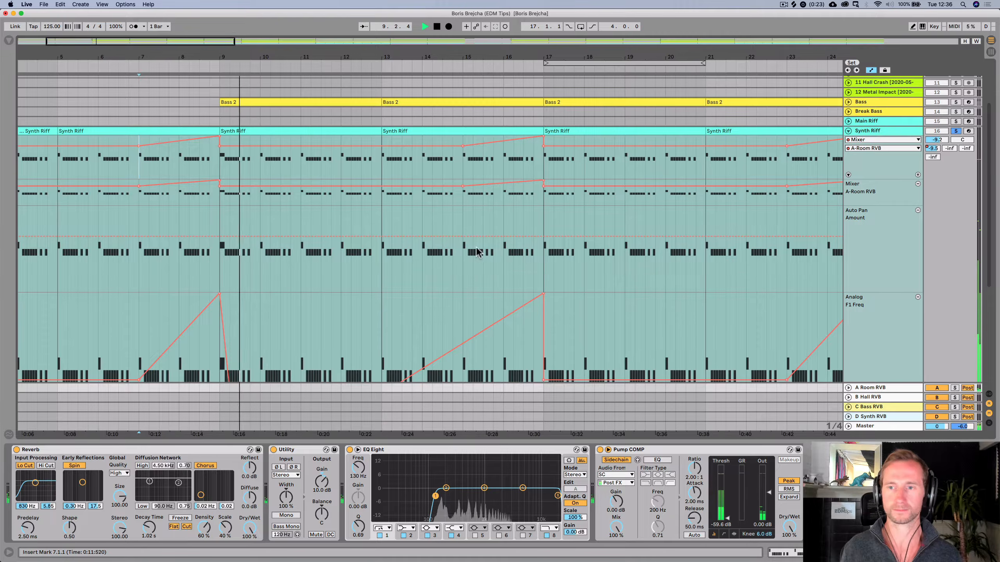
key("space")
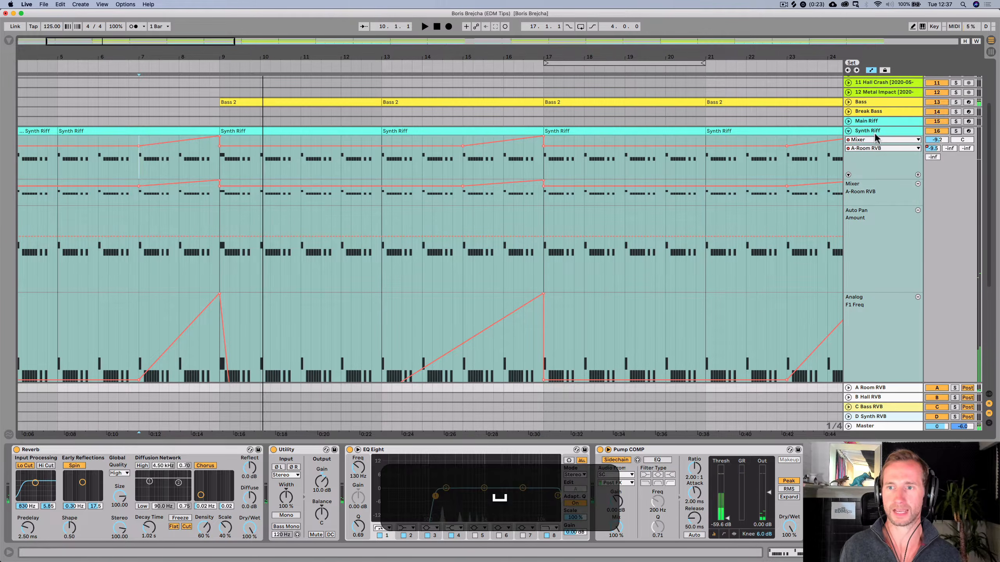
- Fold the Synth Riff and Synth Riff 2 tracks while playing the full arrangement from about bar 8
left_click(839, 132)
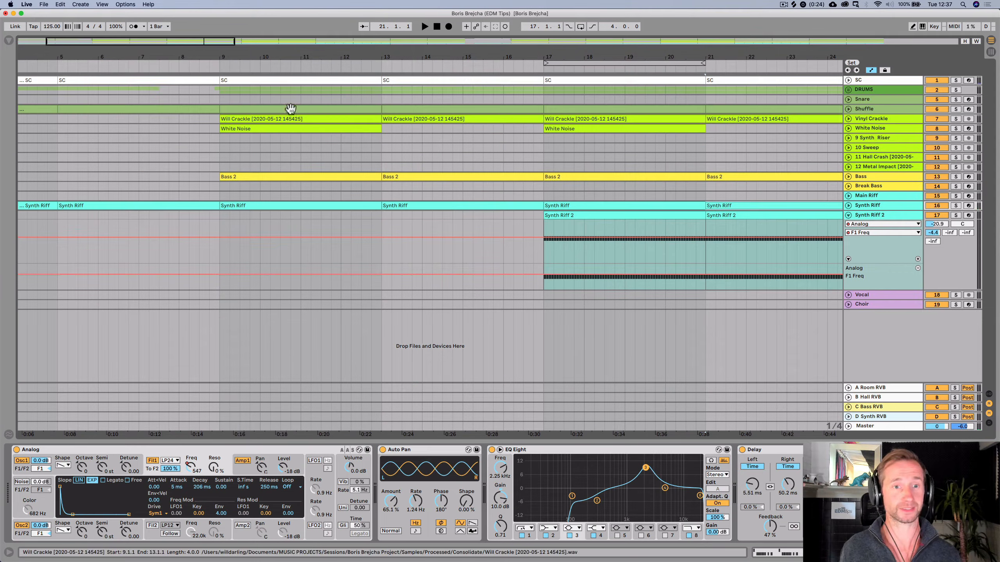
left_click(178, 66)
left_click_drag(210, 51, 210, 7)
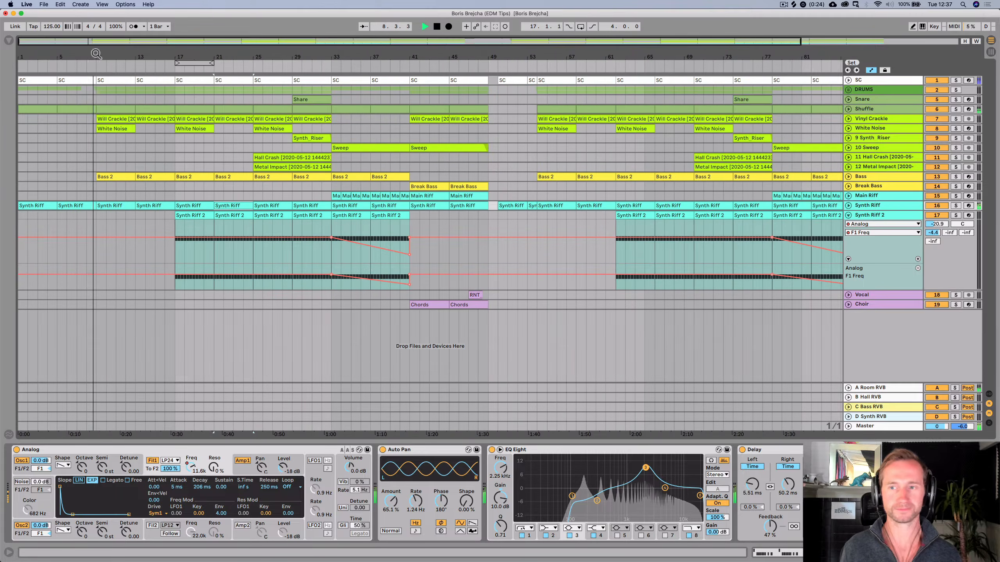
left_click(849, 216)
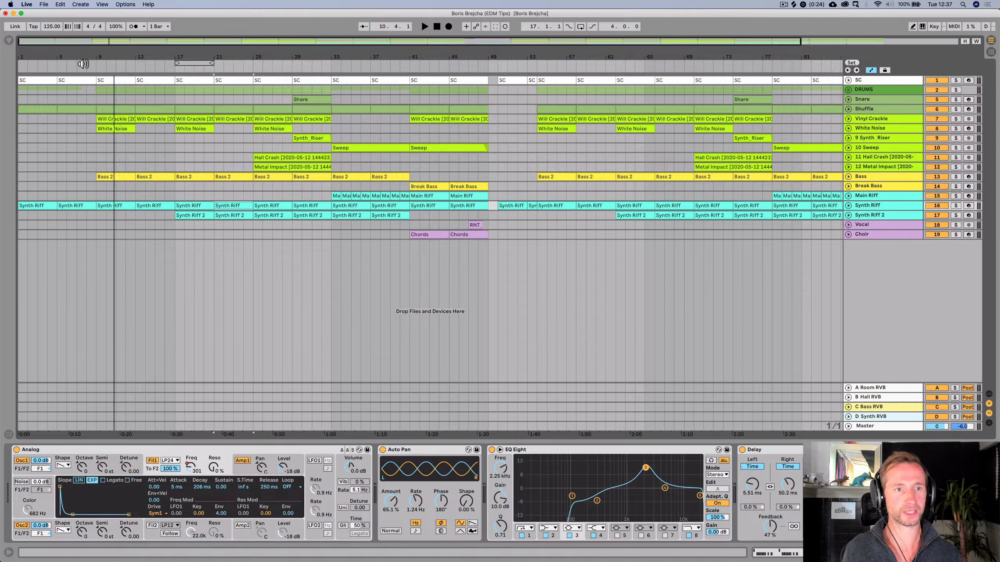
- Play the full mix from about bar 7 while sweeping Analog's filter 1 frequency by hand, and re-enable the overridden automation
left_click(82, 64)
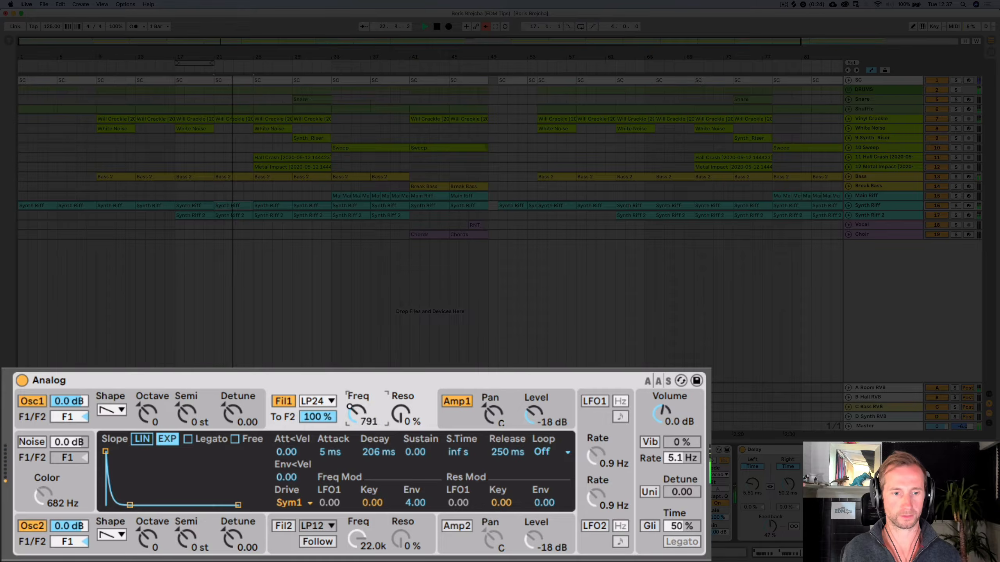
key("space")
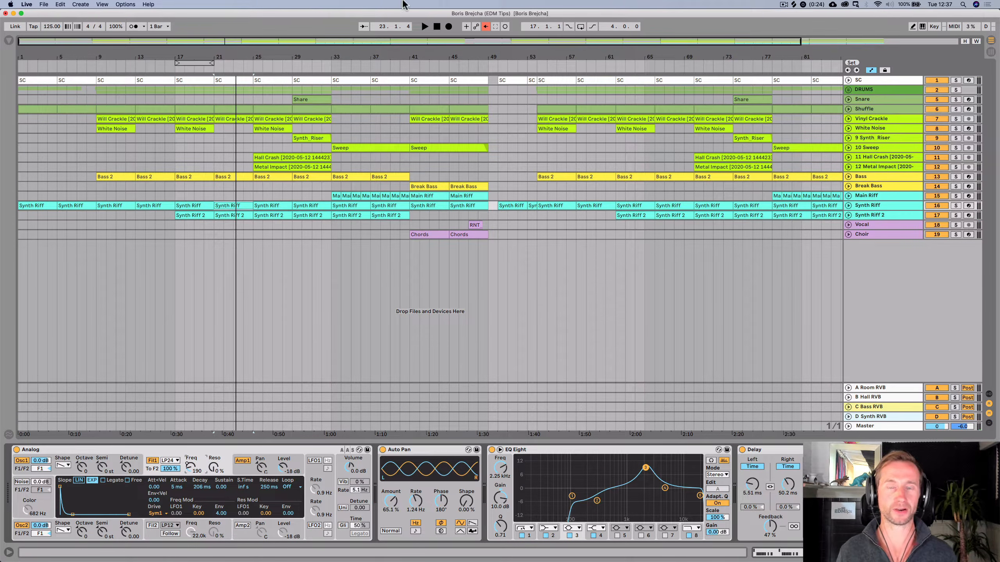
left_click(486, 28)
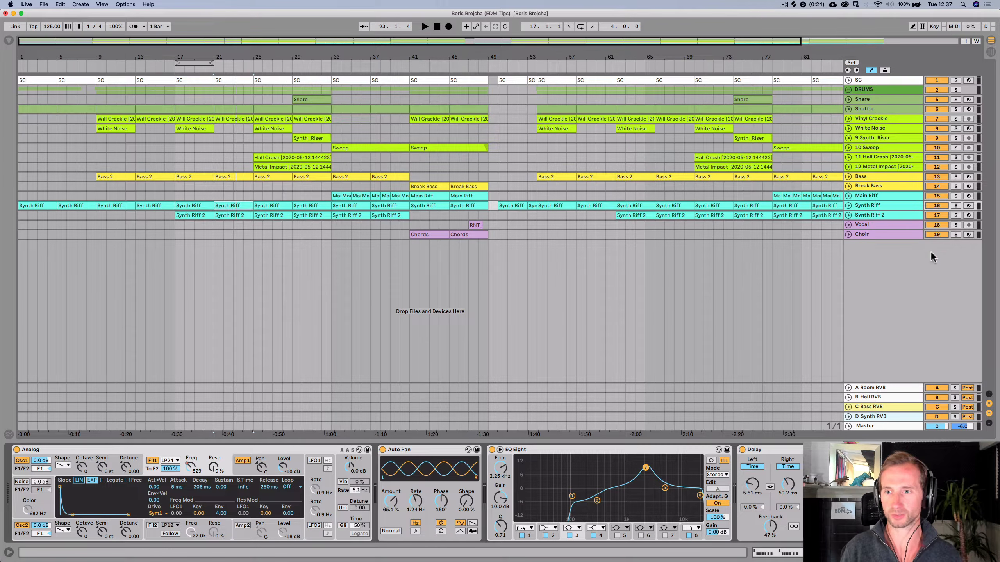
- Unfold the Synth Riff 2 track and look through its lists of automatable parameters and devices
left_click(848, 215)
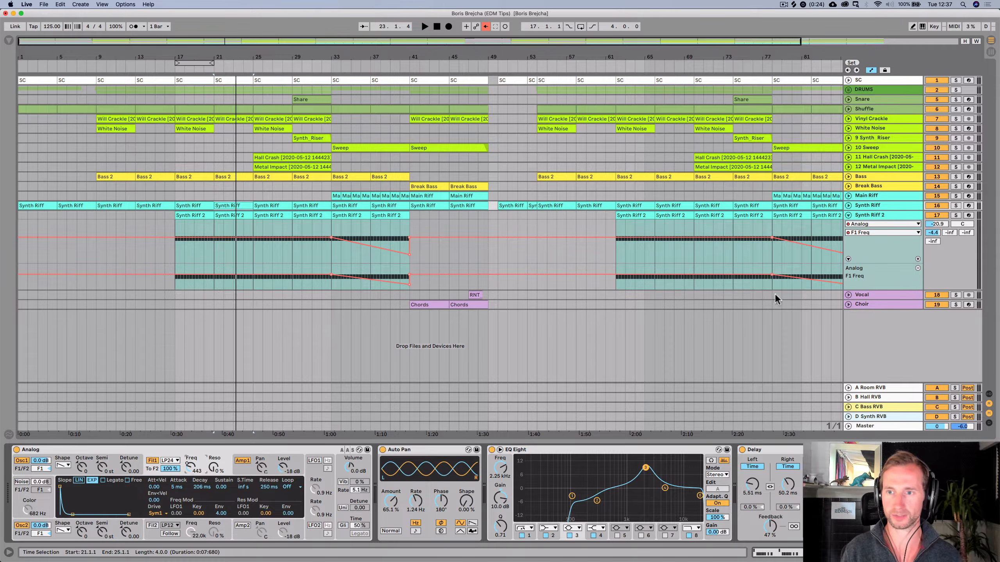
left_click(864, 233)
left_click(865, 233)
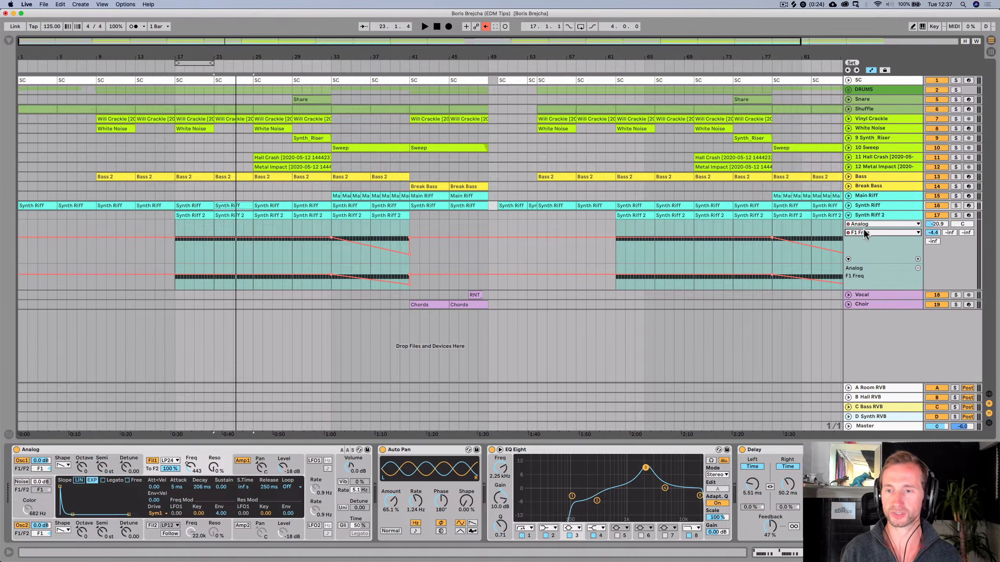
left_click(866, 232)
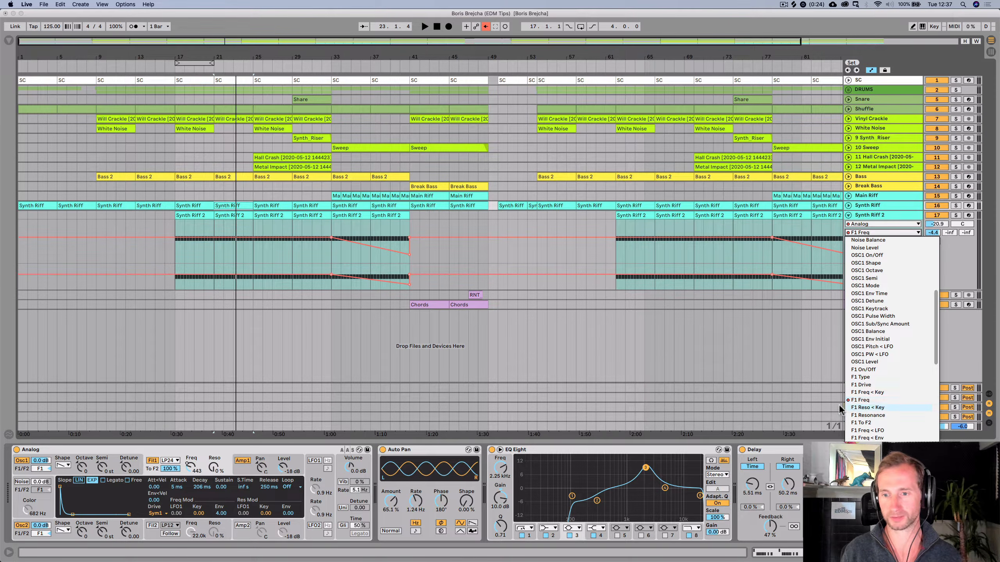
left_click(868, 223)
left_click(869, 224)
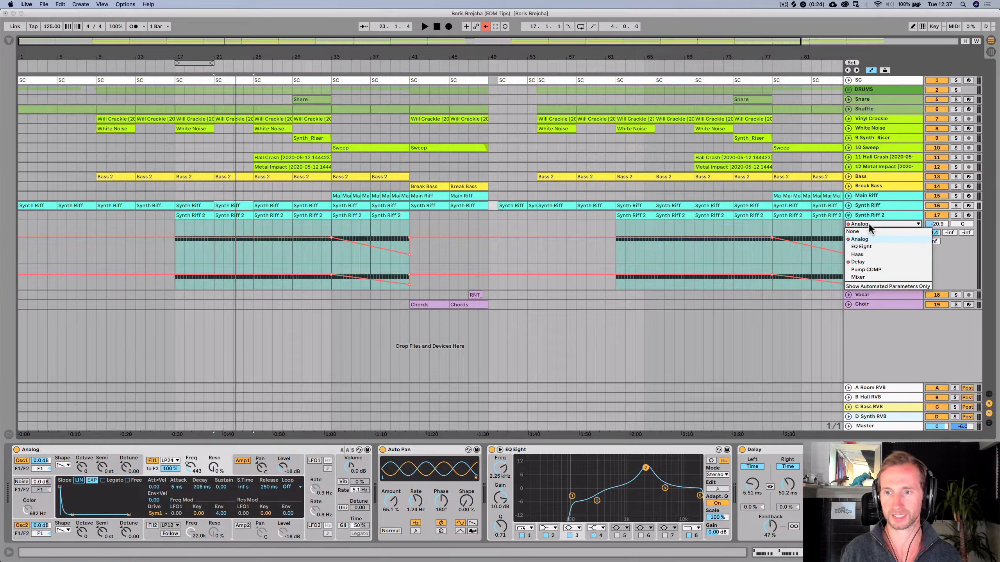
left_click(868, 224)
- Display Synth Riff 2's devices and choose Analog's F1 Freq as the automation shown on the track
left_click(864, 215)
left_click(859, 223)
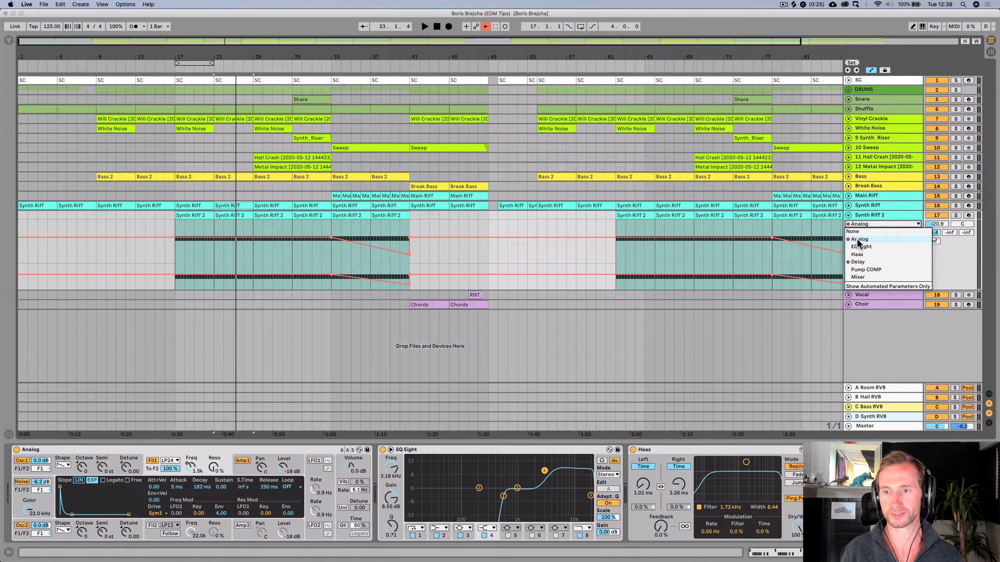
left_click(859, 239)
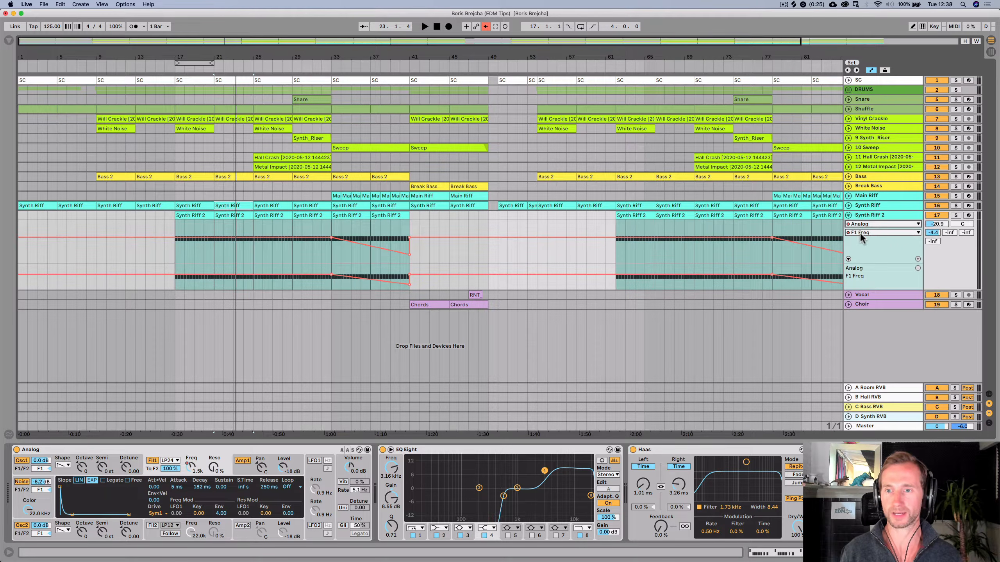
left_click(860, 233)
left_click(866, 400)
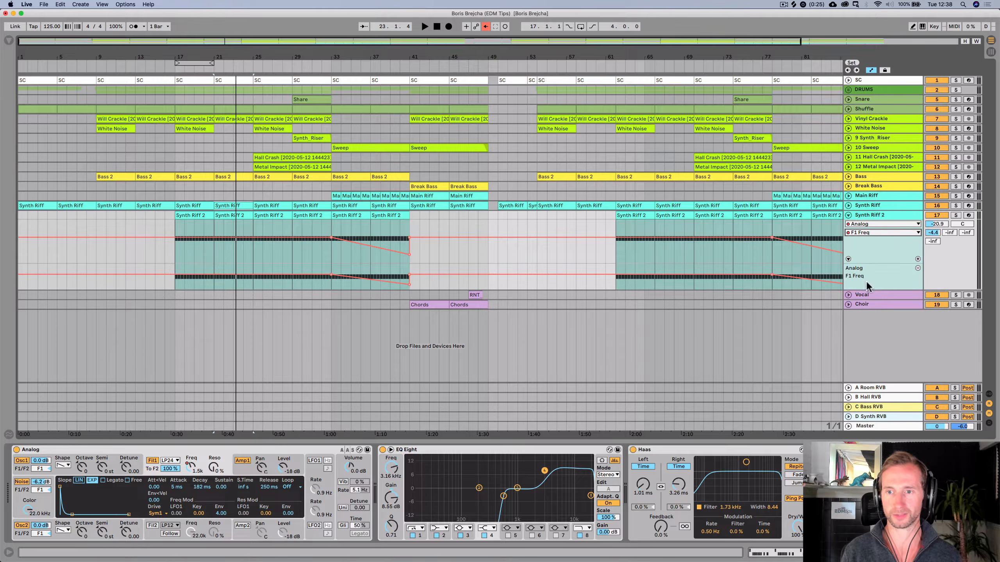
- Play the arrangement from bar 21 and solo the Synth Riff 2 track
left_click(217, 258)
key("space")
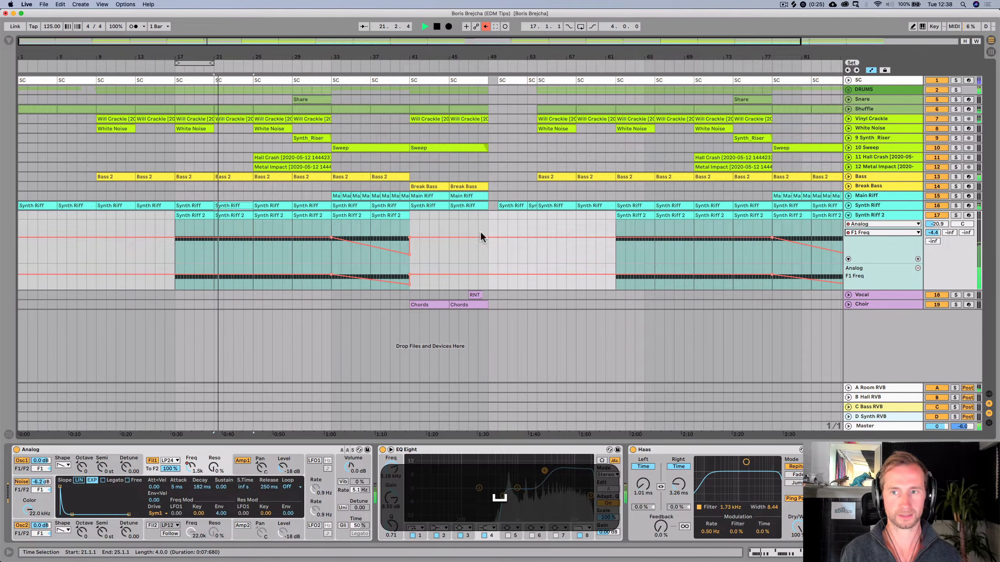
left_click(956, 215)
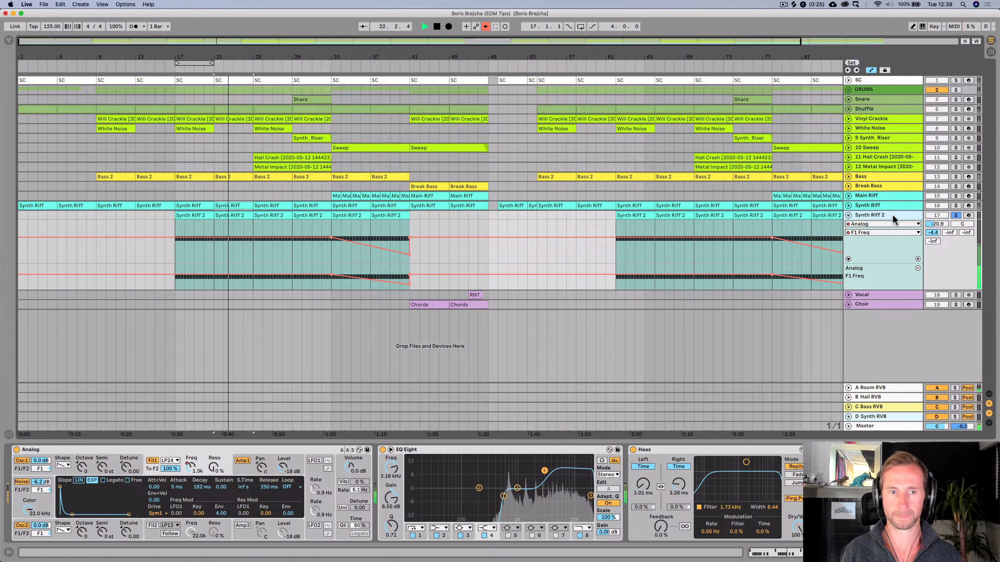
- Try raising Synth Riff 2's F1 Freq automation to about 2.6k near bar 24 and undo the edit
mouse_move(231, 275)
left_mouse_down()
mouse_move(233, 289)
mouse_move(242, 271)
left_mouse_up()
key("super+space")
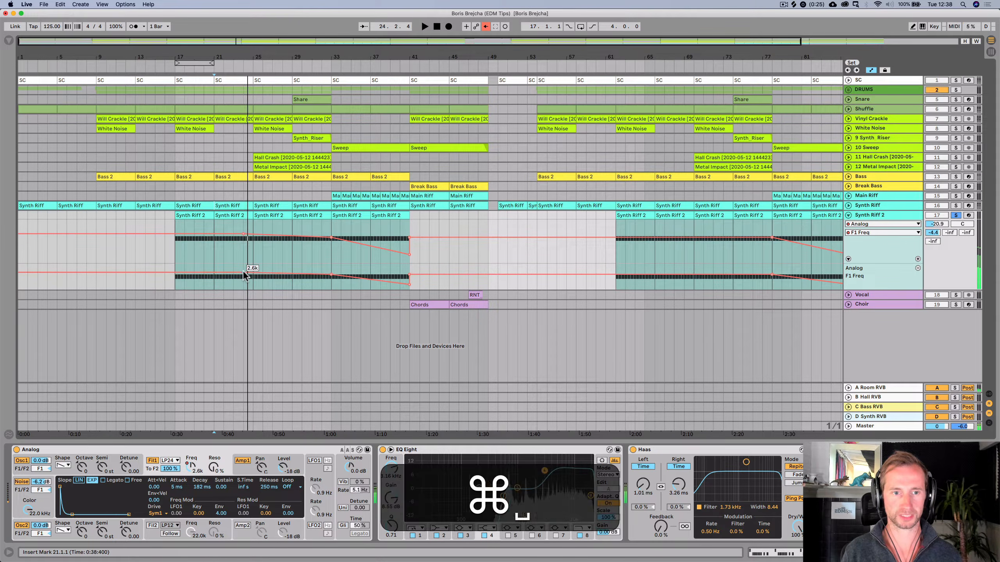
key("super+z")
key("super+z")
- Play from bar 22 while turning Analog's filter 1 frequency down to 162 by hand, and re-enable the overridden automation
key("space")
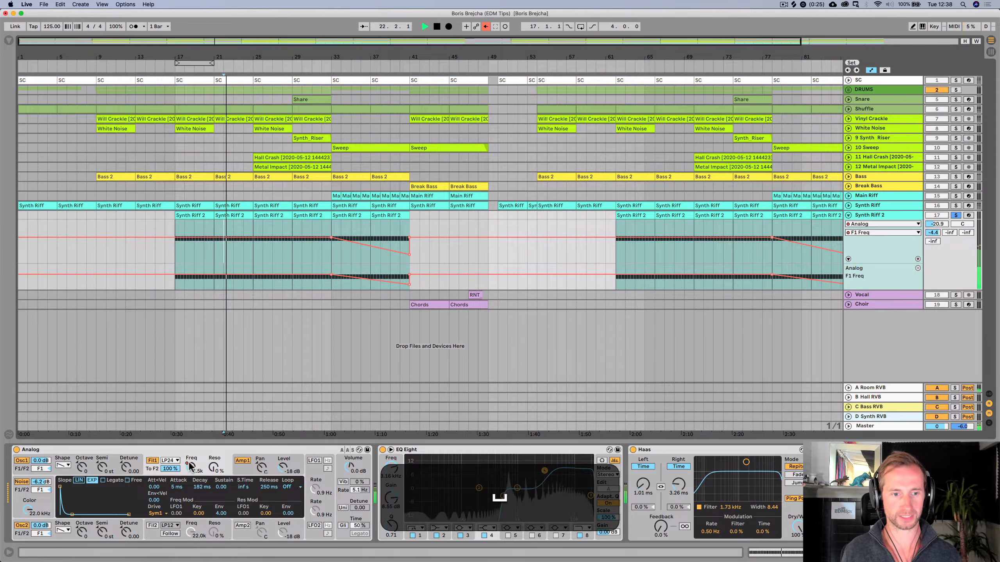
left_click_drag(190, 466, 190, 488)
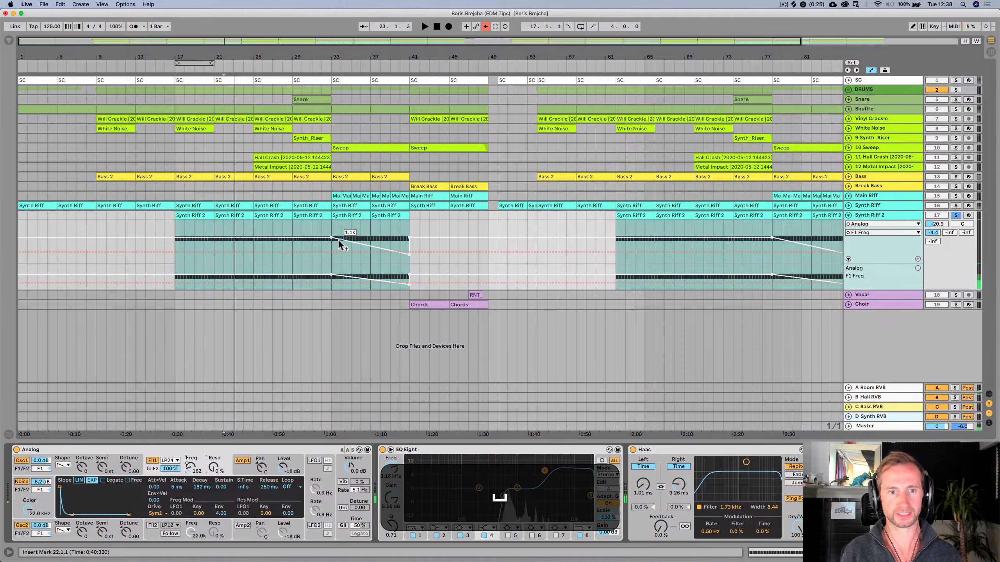
key("space")
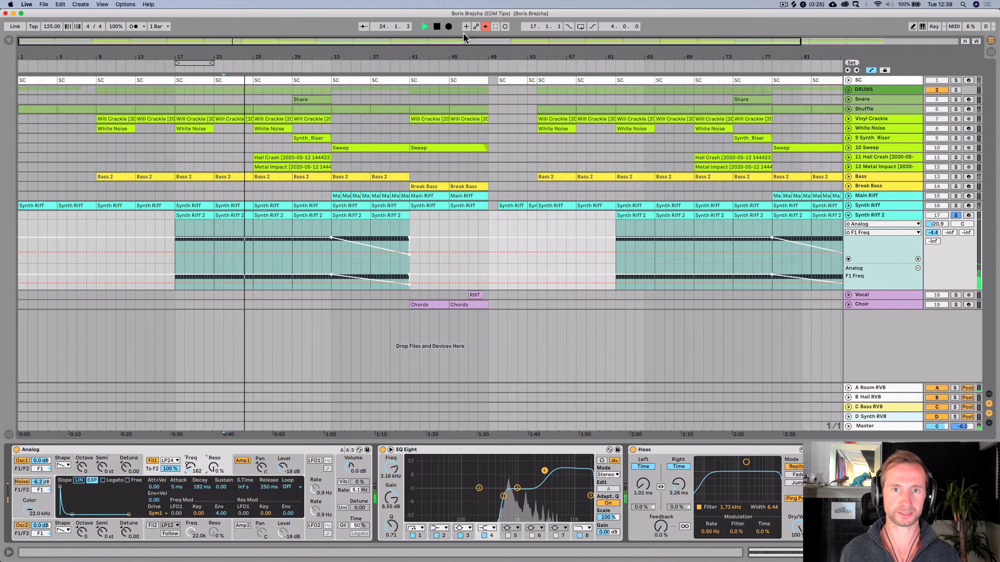
left_click(486, 27)
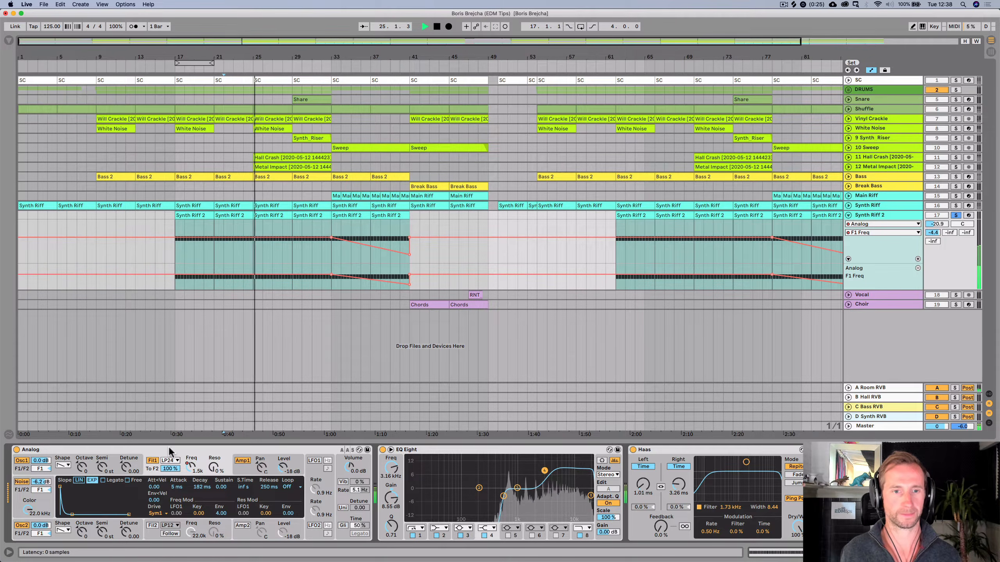
key("space")
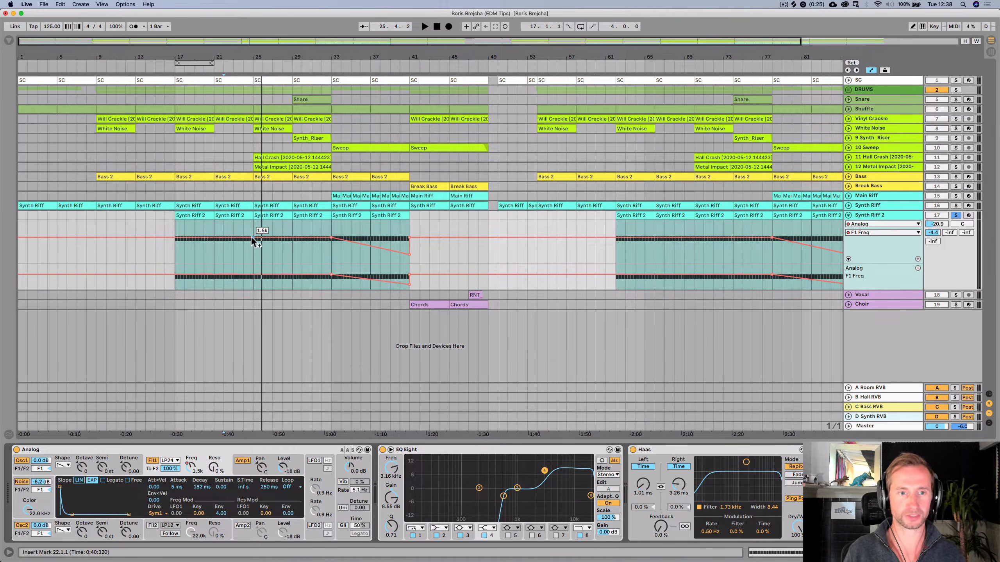
- Shape Synth Riff 2's F1 Freq automation with a dip to 30 at bar 25 and a higher breakpoint at bar 23
left_click_drag(251, 236, 253, 262)
left_click(235, 262)
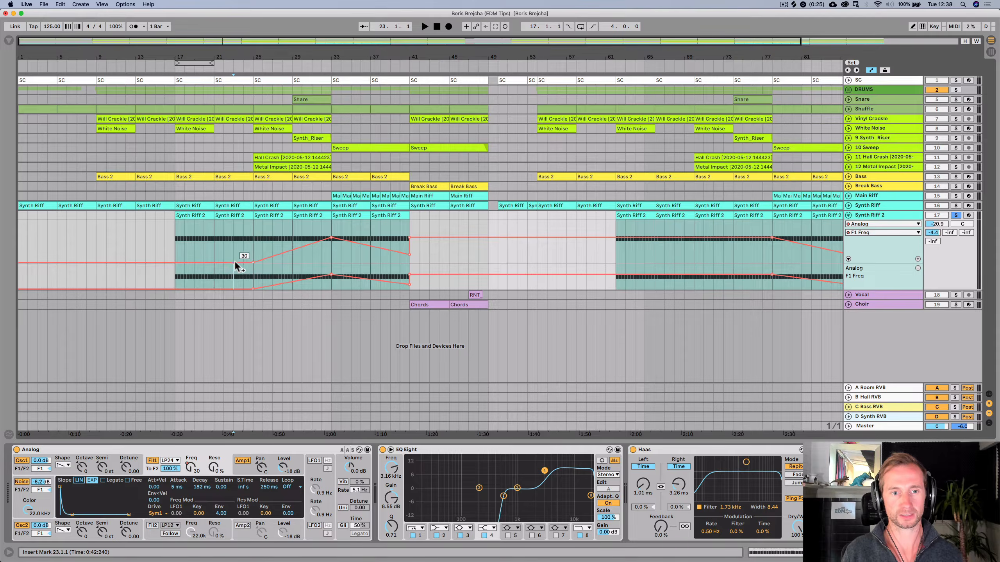
left_click_drag(158, 274, 160, 244)
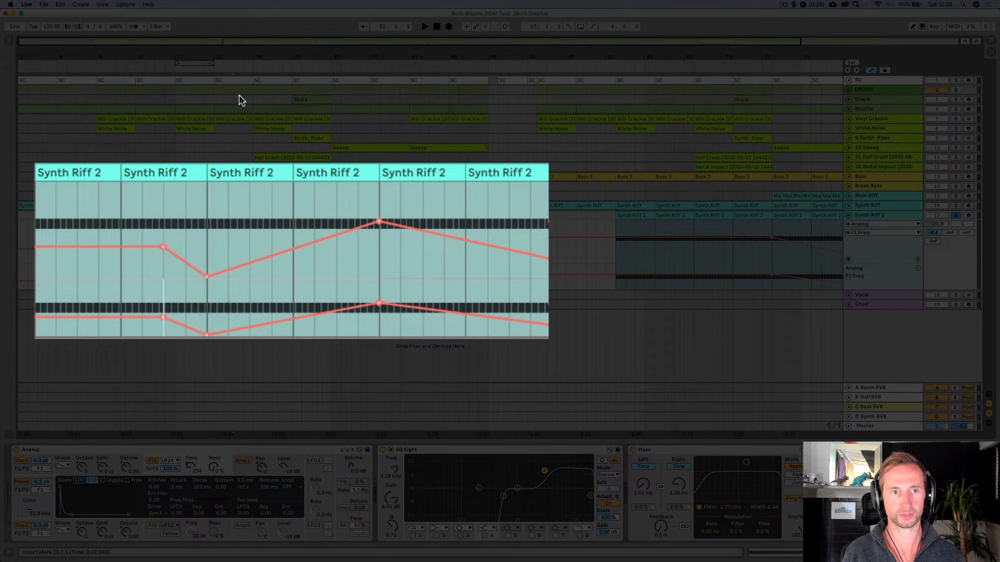
- Playing from bar 23, add a peak and a drop in the F1 Freq automation before bar 25, and a breakpoint of 849 near bar 26
key("space")
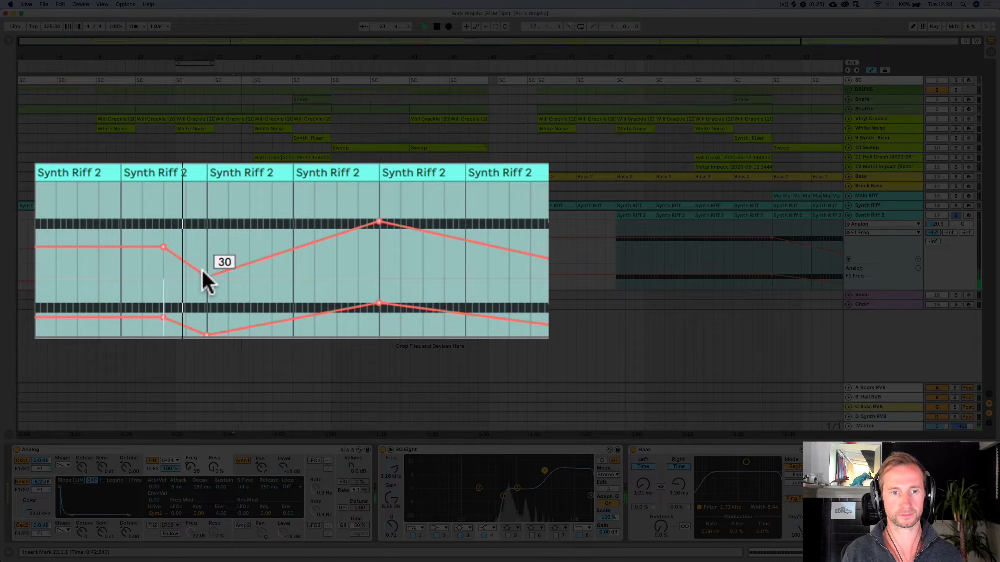
left_click_drag(194, 269, 194, 229)
left_click_drag(197, 248, 227, 230)
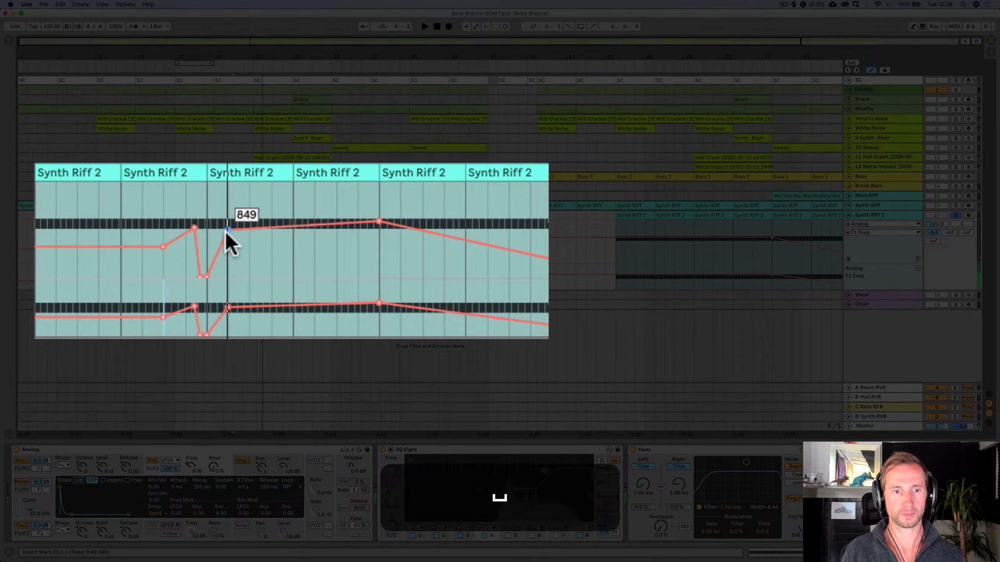
- Curve the F1 Freq automation segment after bar 25 into a fast-starting rise, play it from bar 25, and reshape it into a slow-starting rise
key("alt")
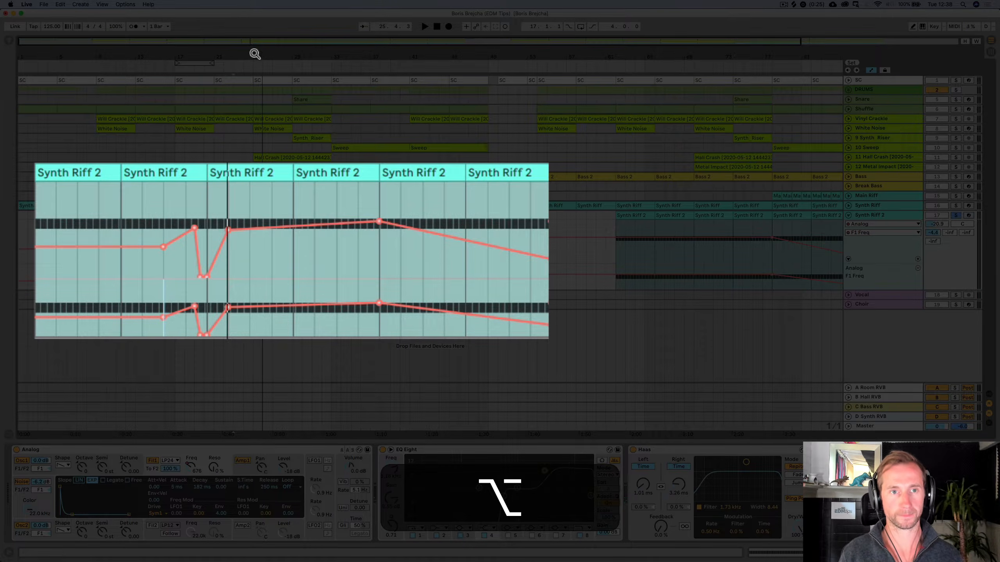
left_click_drag(254, 55, 255, 118)
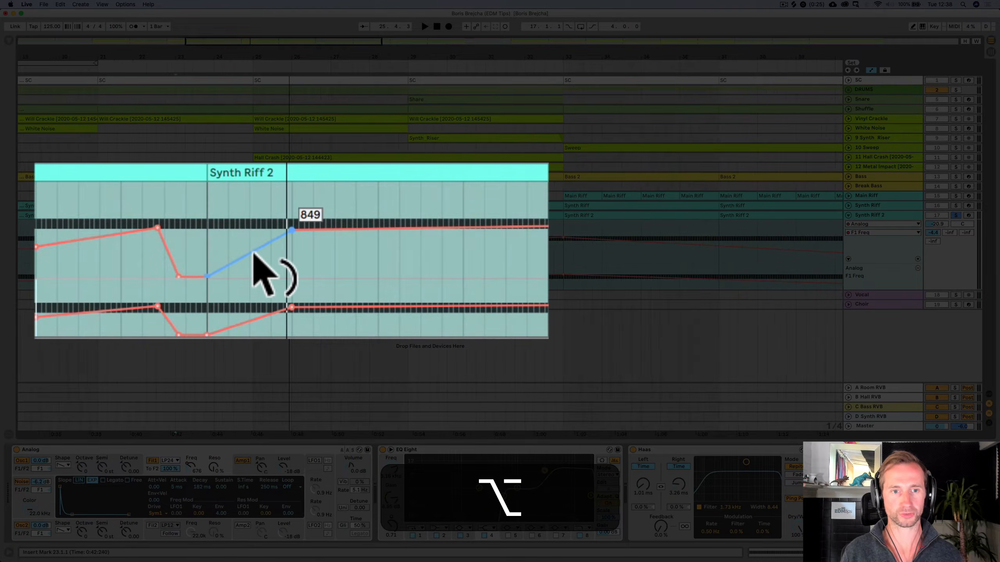
left_click_drag(254, 255, 237, 242)
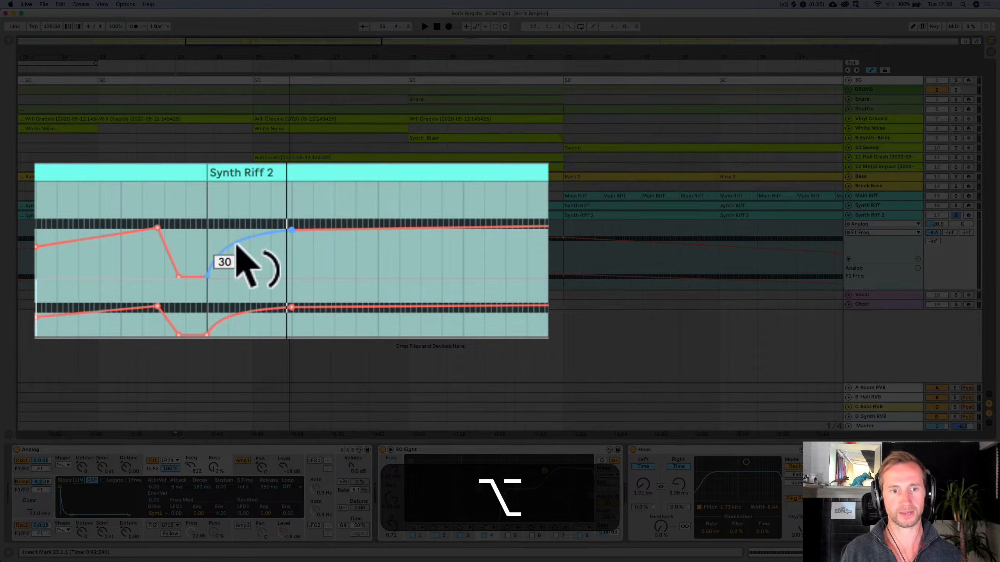
left_click(206, 240)
key("space")
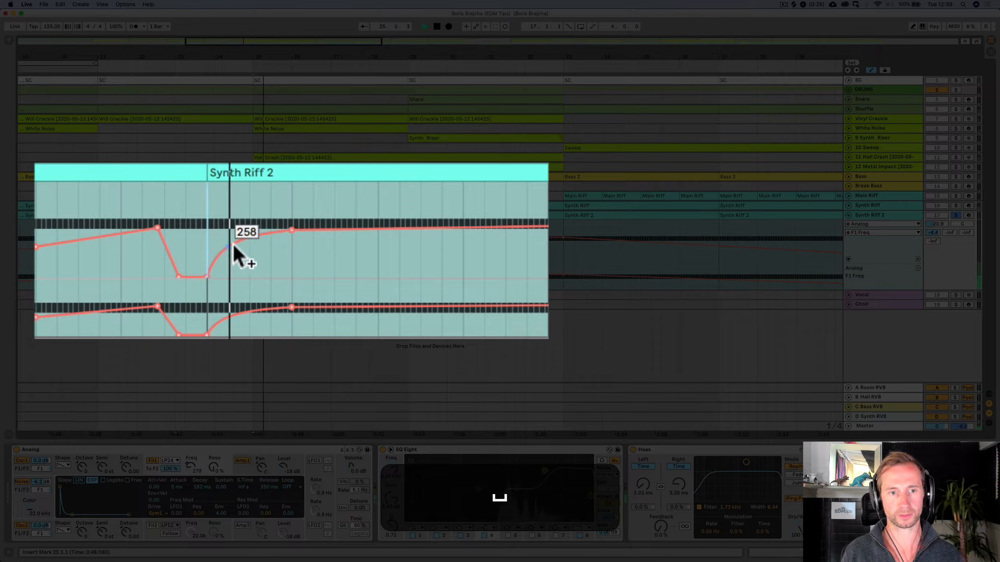
left_click_drag(240, 241, 270, 255)
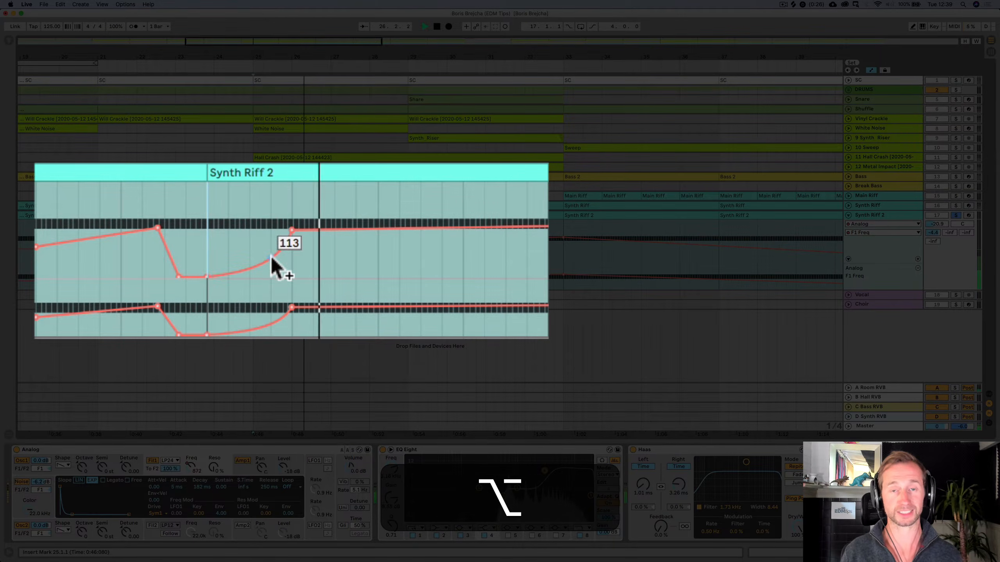
key("space")
- Copy the Synth Riff 2 clip at bar 21 together with its automation to bar 29, and undo the paste
left_click_drag(393, 56, 294, 38)
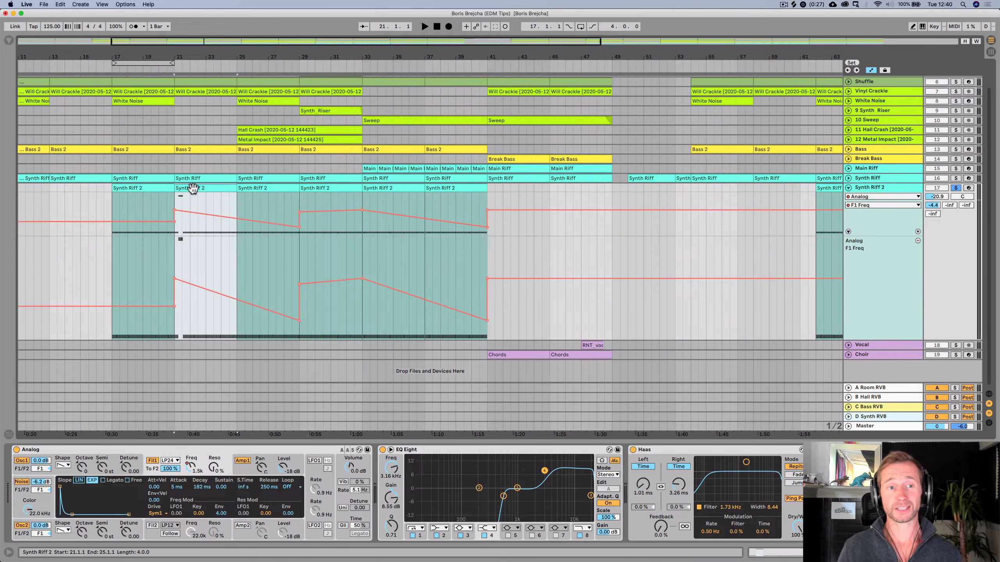
key("super+c")
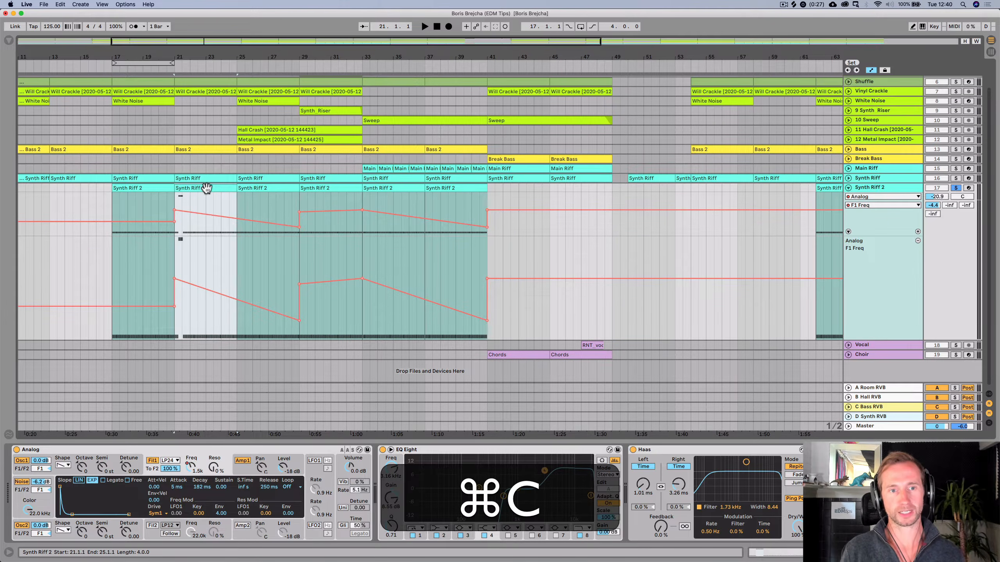
left_click(299, 196)
key("super+v")
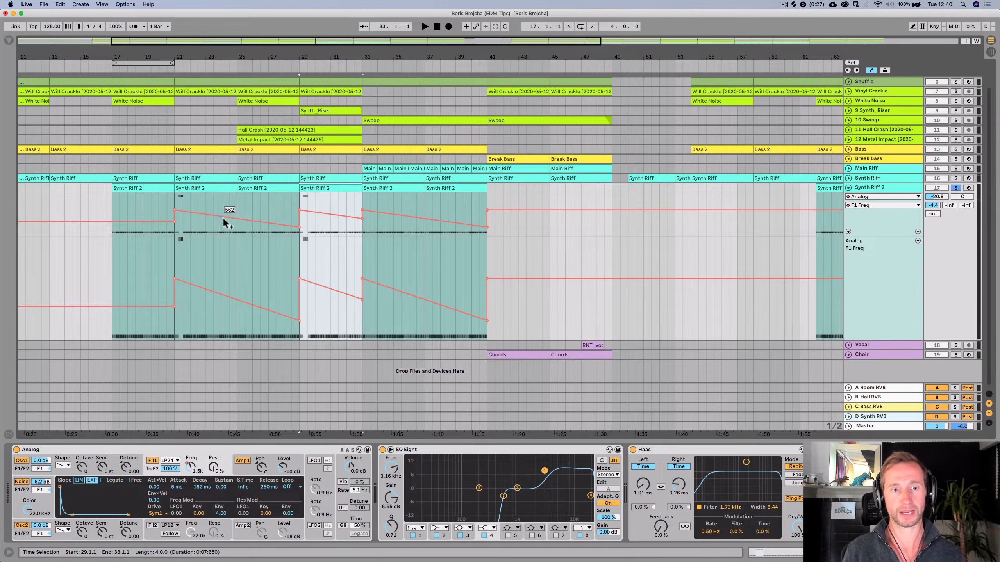
key("super+z")
- Copy only the F1 Freq automation from bars 21 to 25 of Synth Riff 2 to bar 29, and undo the paste
left_click(195, 189)
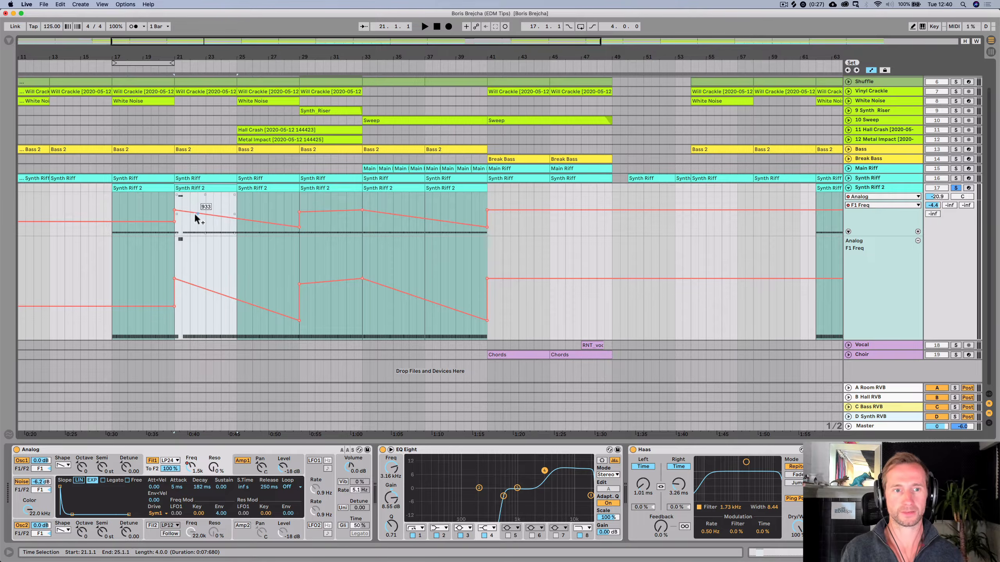
left_click_drag(175, 227, 238, 232)
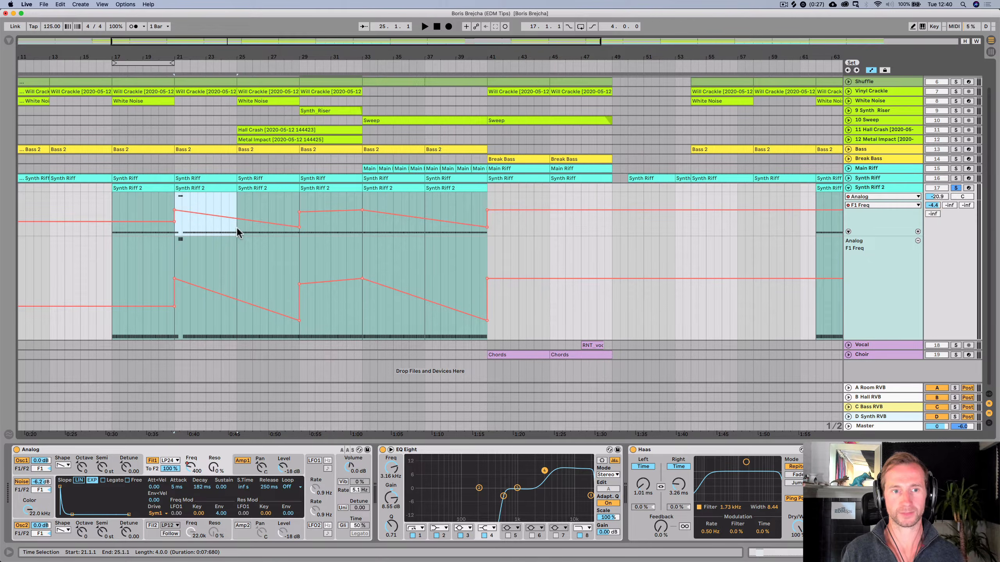
left_click(174, 233)
left_click_drag(174, 233, 228, 235)
key("super+c")
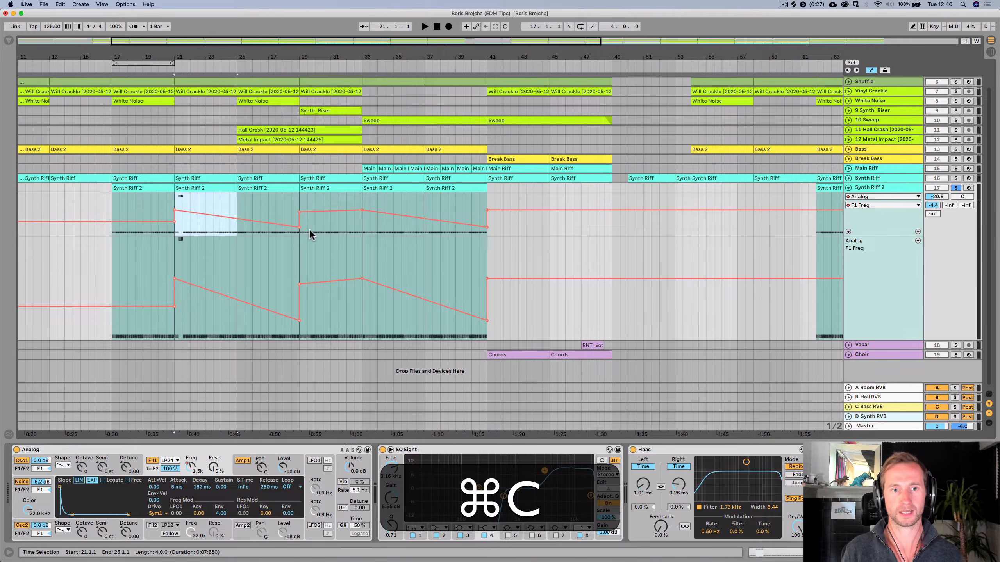
left_click(302, 230)
key("super+v")
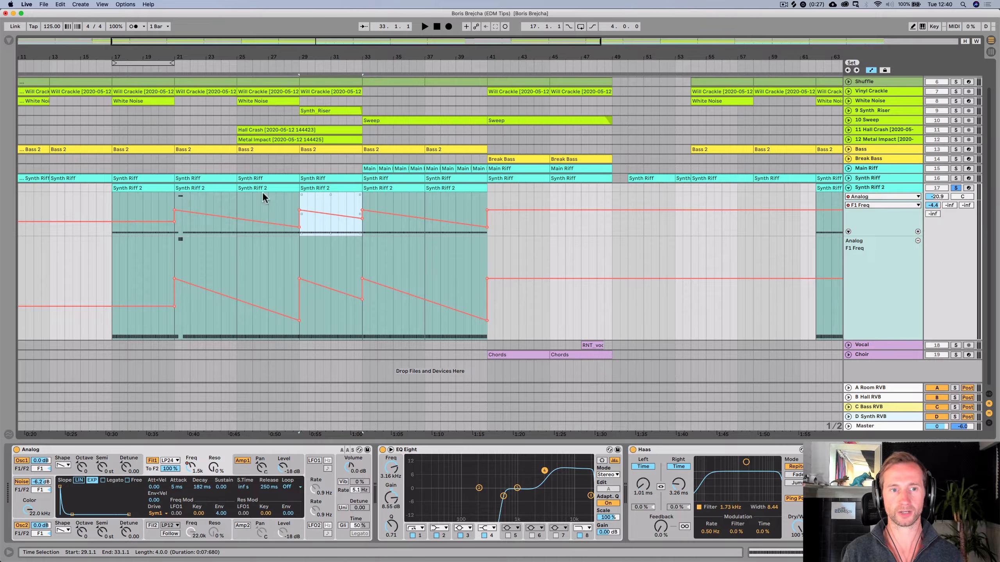
key("super+z")
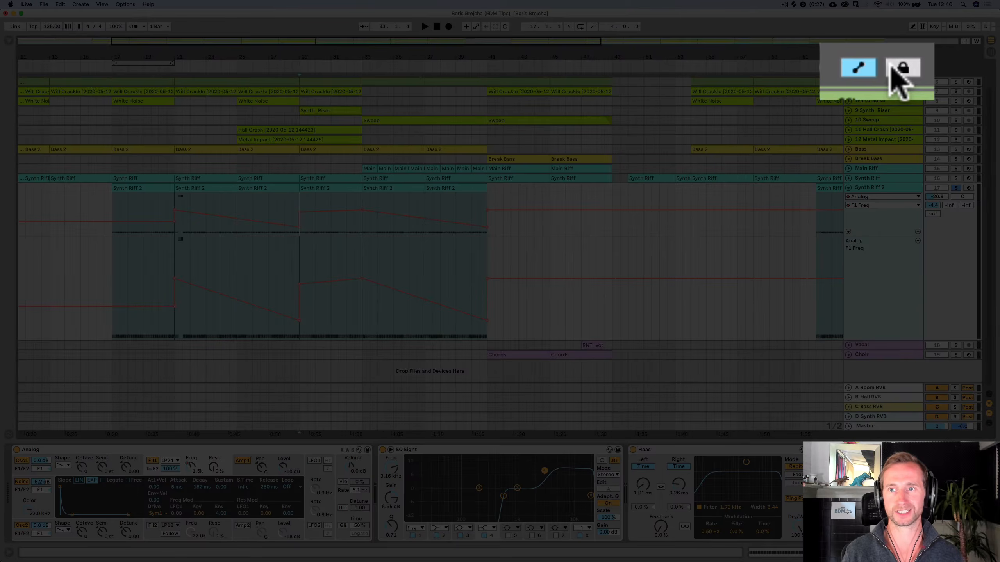
- Lock the automation envelopes, and copy the Synth Riff 2 clip at bar 21 to bar 29 without its automation
left_click(884, 70)
left_click(209, 184)
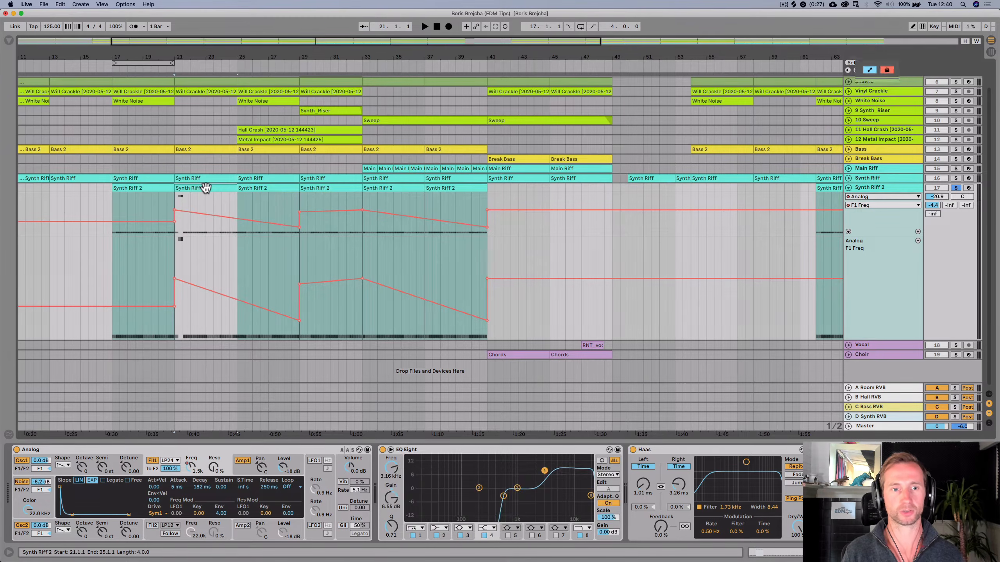
key("super+c")
left_click(302, 198)
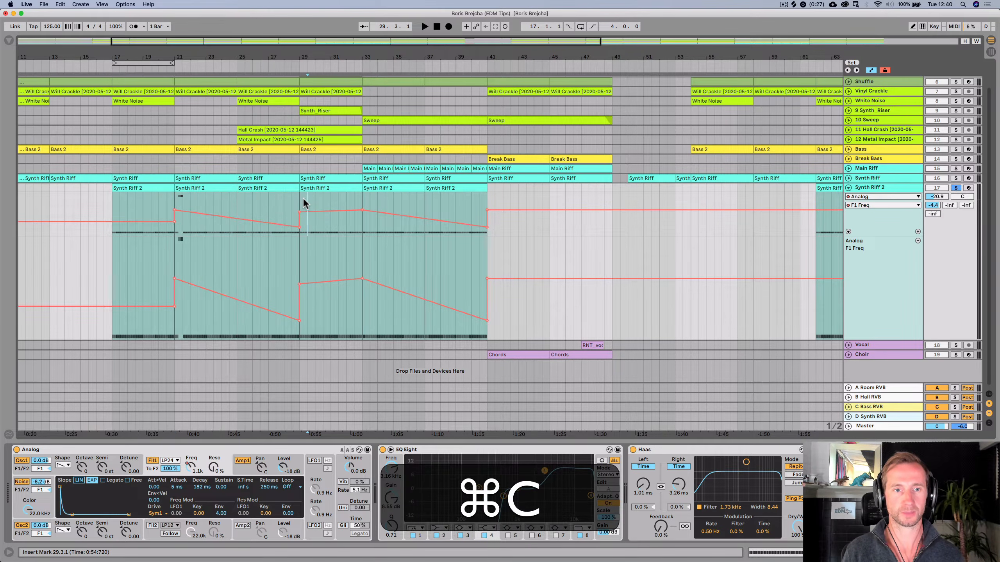
key("super+v")
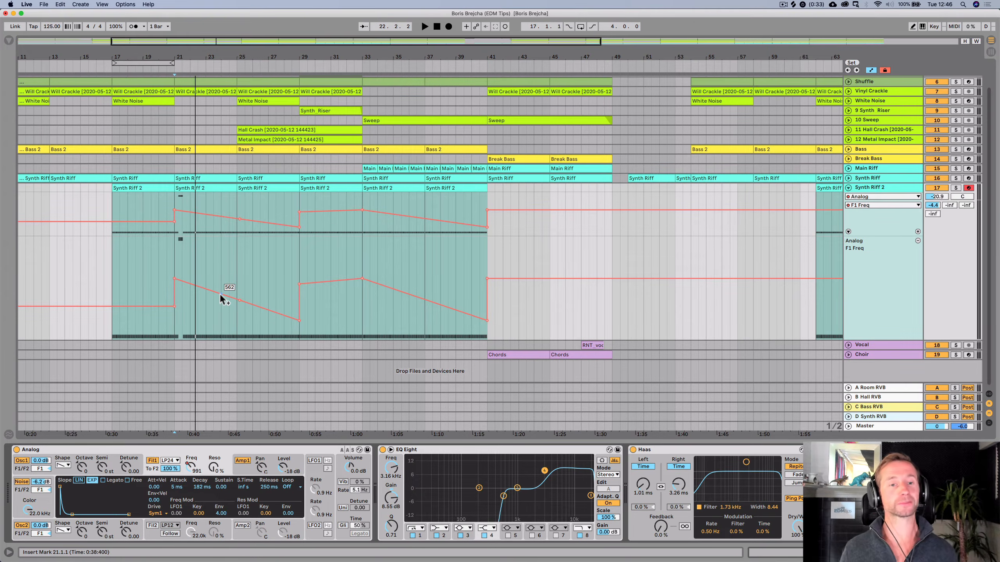
- Override the F1 Freq automation on Synth Riff 2 by turning down Analog's filter 1 frequency, and re-enable the automation
mouse_move(220, 294)
left_mouse_down()
mouse_move(221, 275)
mouse_move(205, 285)
left_mouse_up()
key("super+z")
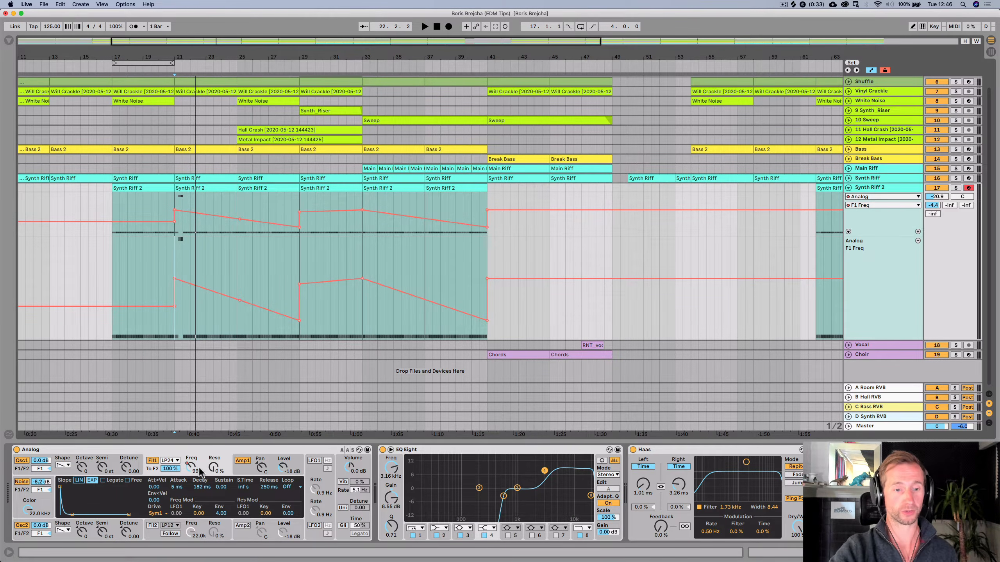
left_click_drag(190, 467, 190, 469)
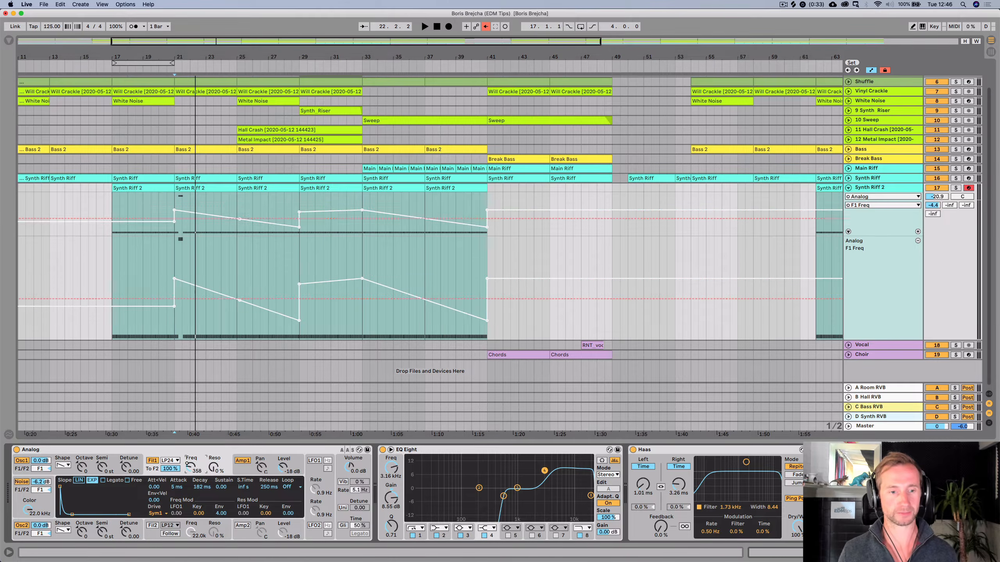
key("super+z")
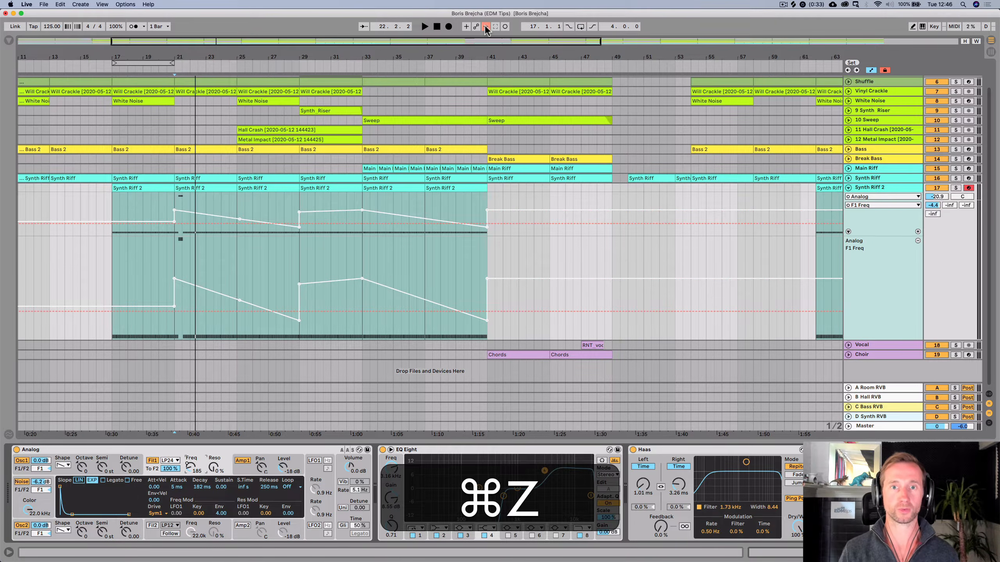
left_click(486, 27)
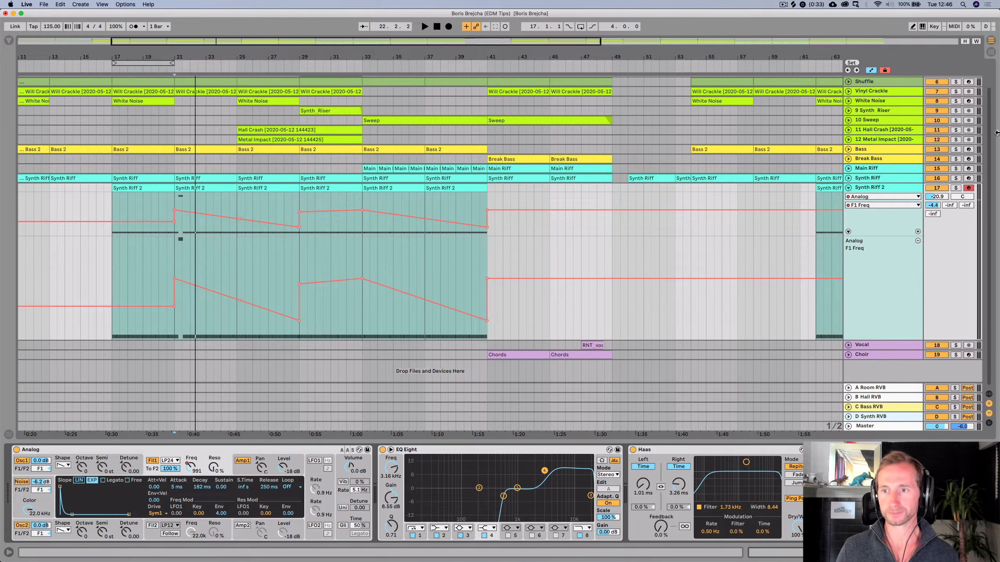
- Record F1 Freq automation live on Synth Riff 2 from bar 21 by sweeping Analog's filter 1 frequency down and back up
left_click(968, 188)
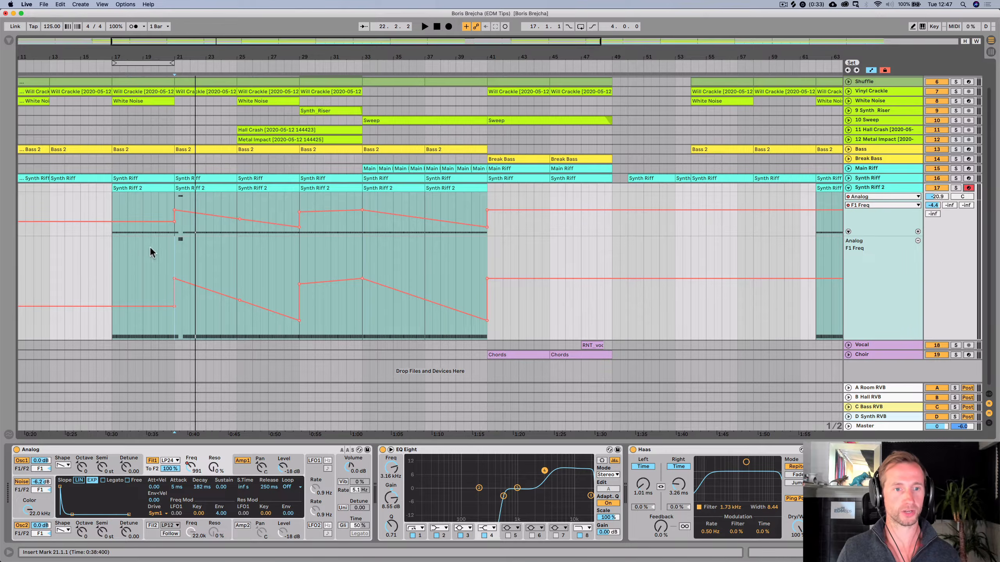
left_click(178, 252)
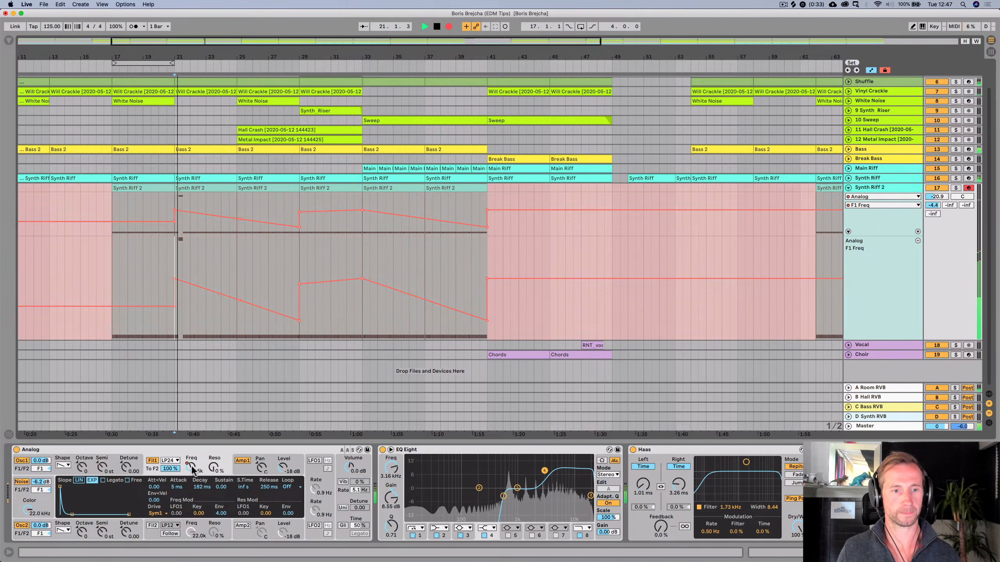
left_click_drag(190, 466, 190, 503)
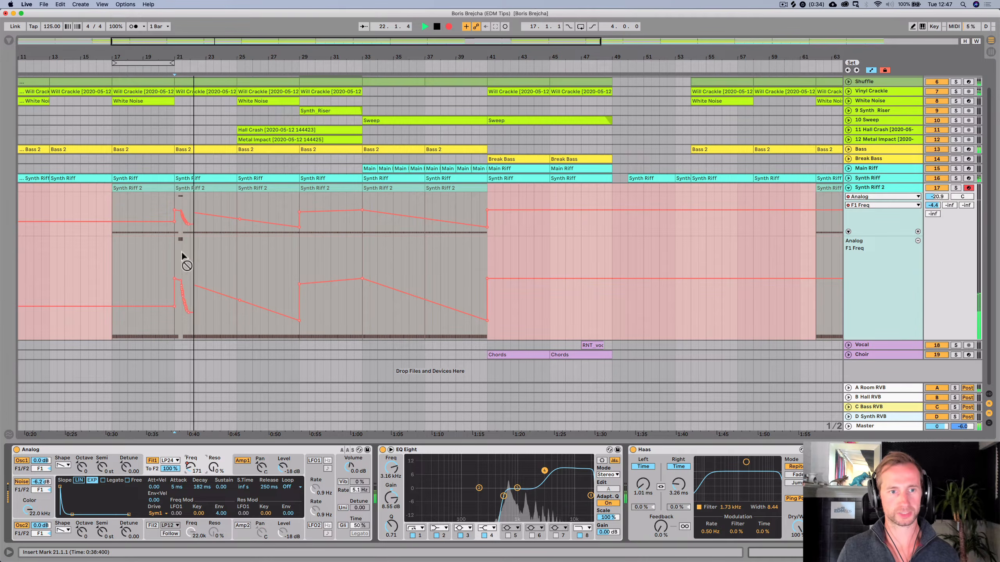
mouse_move(190, 468)
left_mouse_down()
mouse_move(190, 421)
mouse_move(190, 468)
mouse_move(190, 433)
mouse_move(190, 450)
left_mouse_up()
key("space")
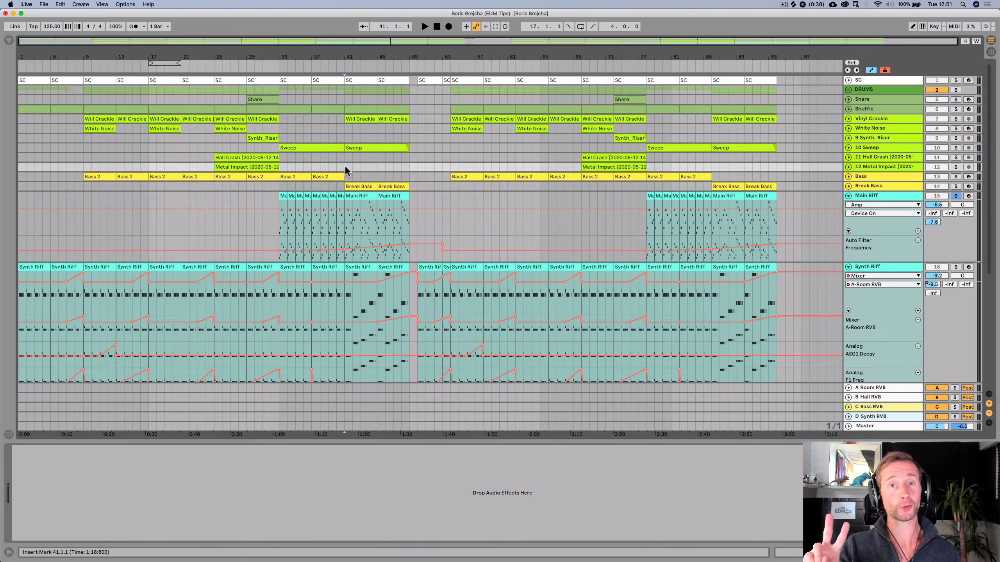
- Group the Synth Riff devices, including Analog, Auto Pan, EQ Eight and Delay, into an Instrument Rack and show its macro controls
left_click(891, 269)
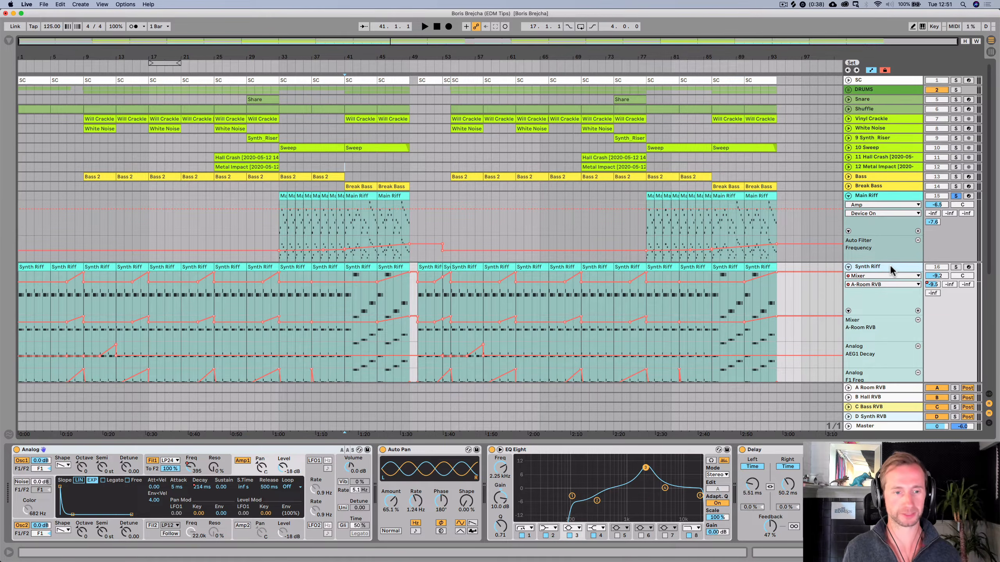
left_click(98, 451)
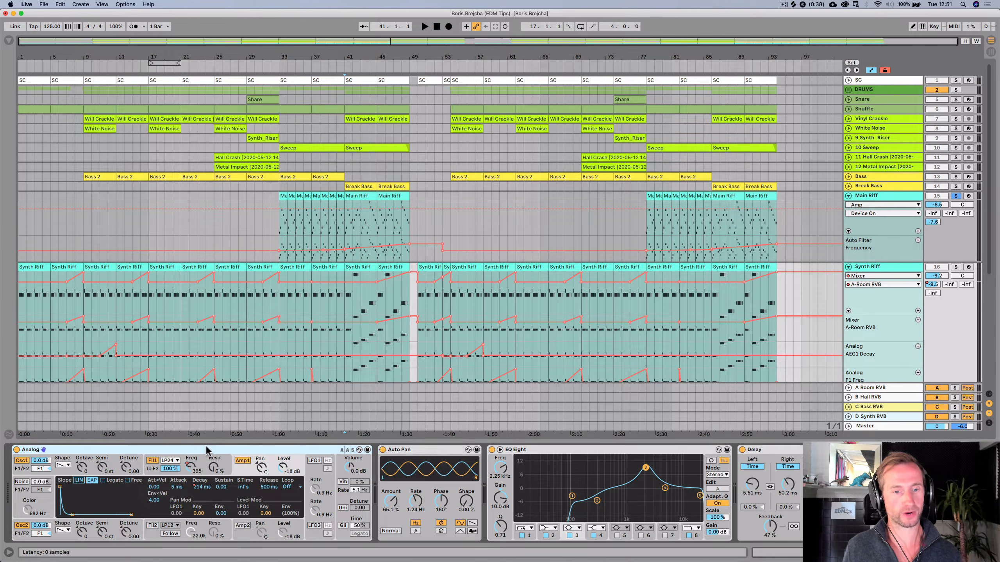
scroll(211, 455, "right", 1)
scroll(210, 455, "right", 5)
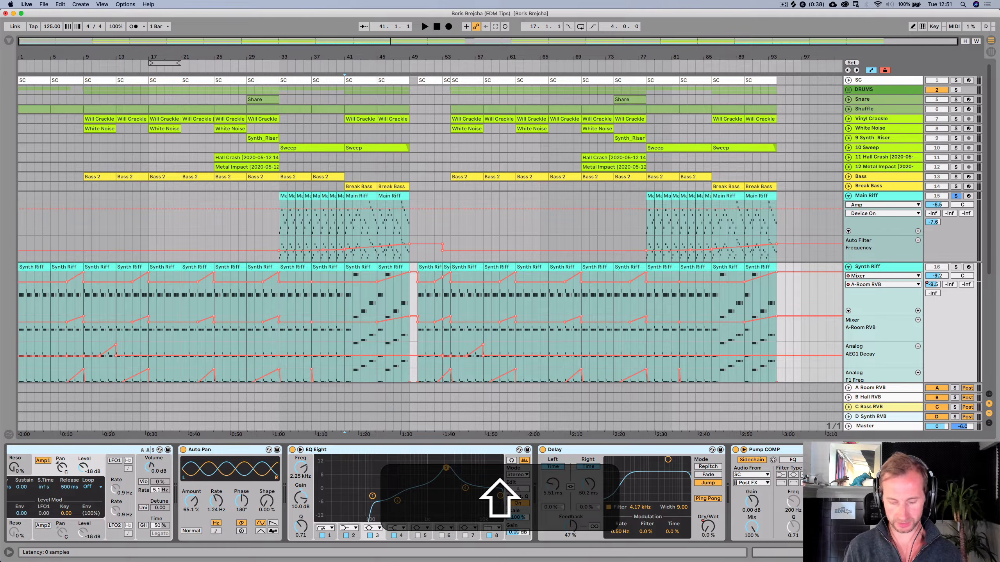
key("super+g")
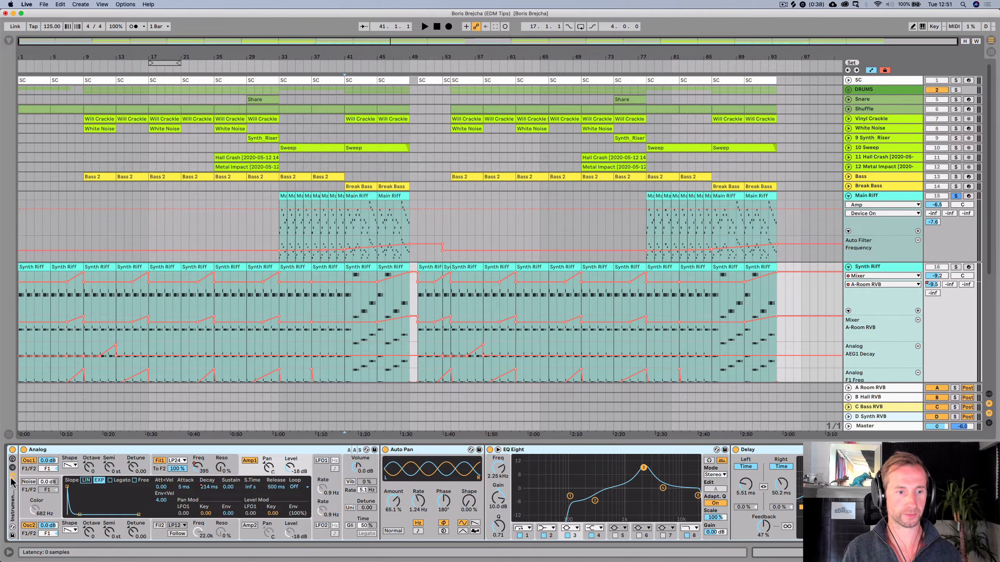
left_click(12, 460)
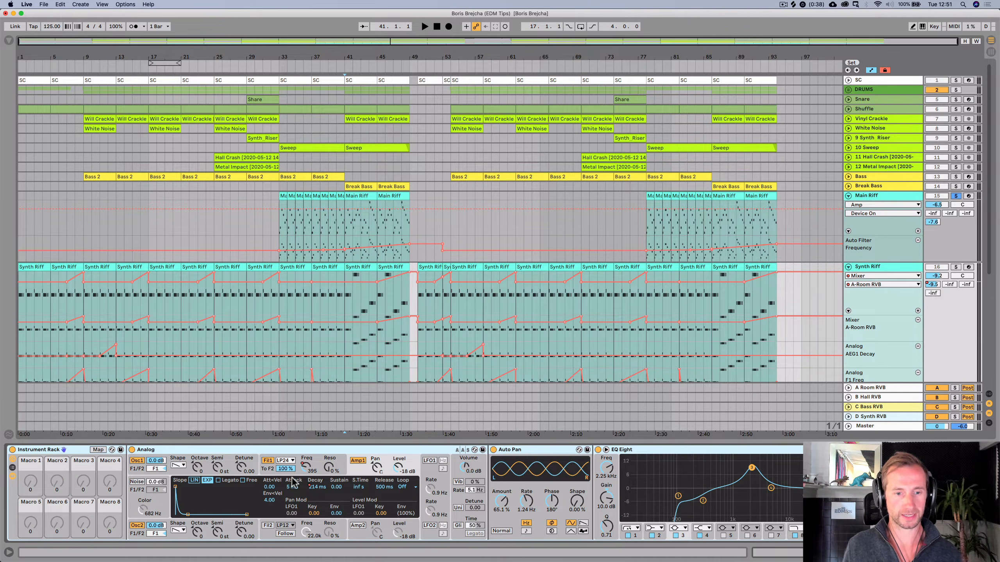
- Map Analog's filter 1 frequency, Auto Pan's Amount and Delay's Dry/Wet to Macro 1 of the Instrument Rack
right_click(304, 470)
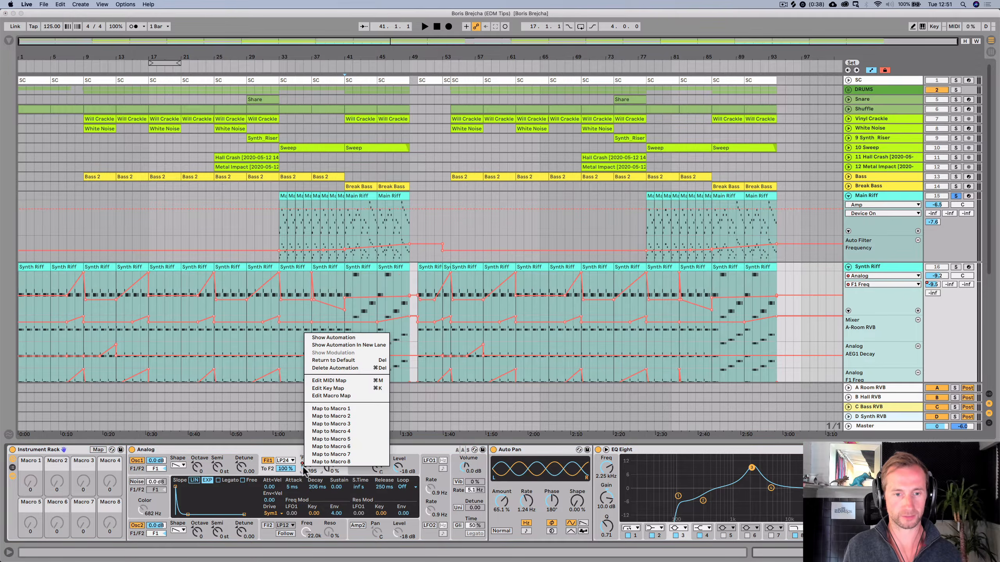
left_click(317, 410)
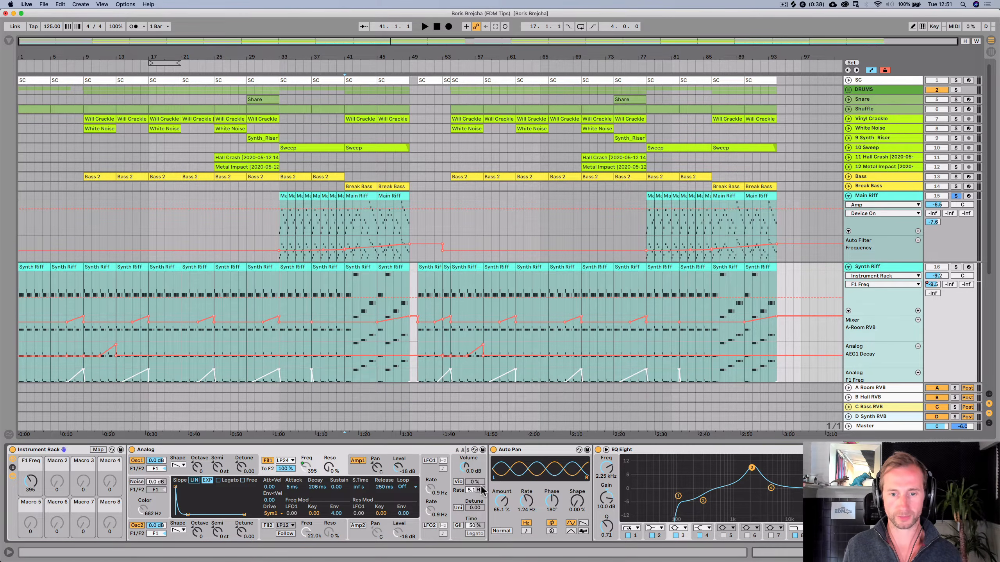
right_click(504, 501)
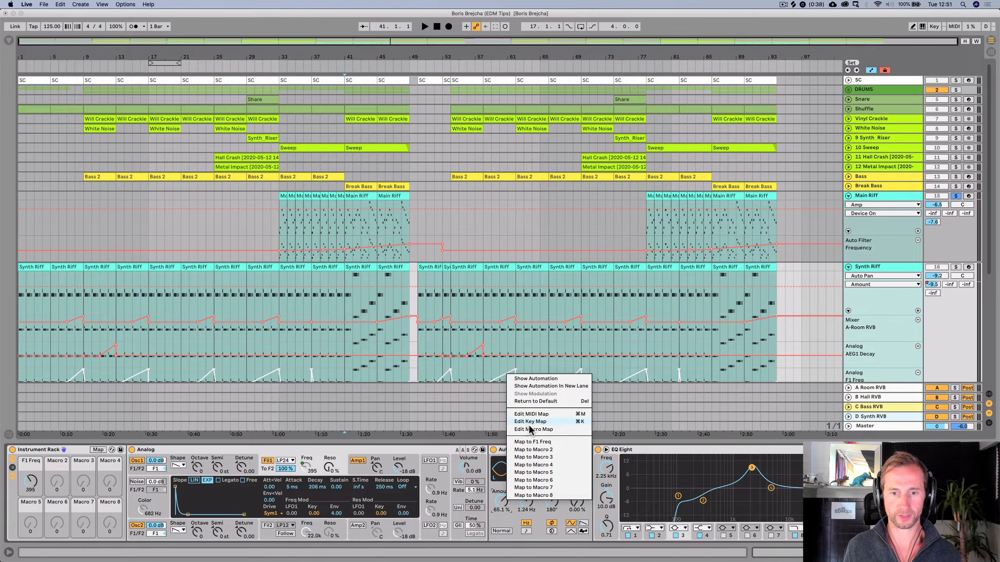
left_click(528, 442)
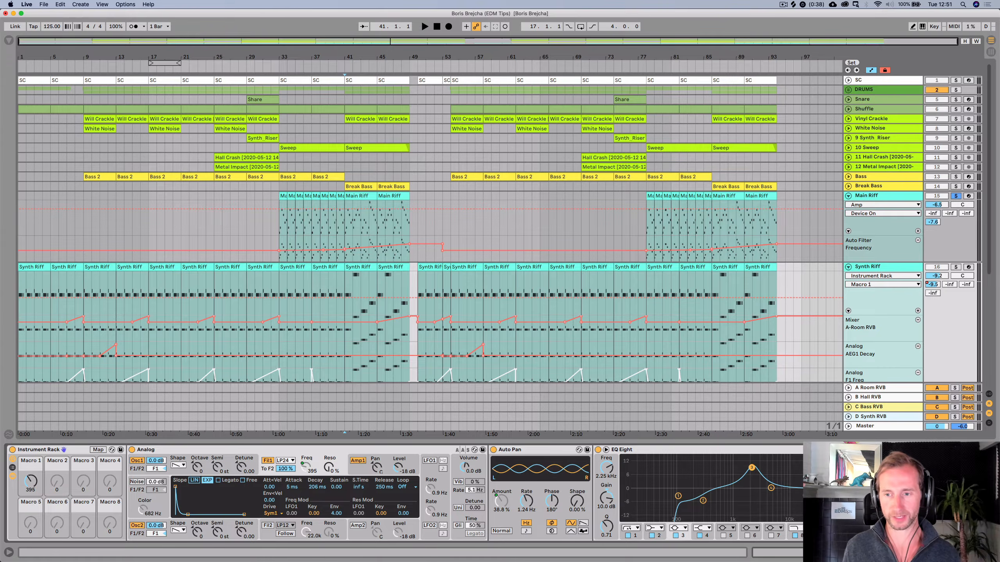
scroll(405, 494, "right", 5)
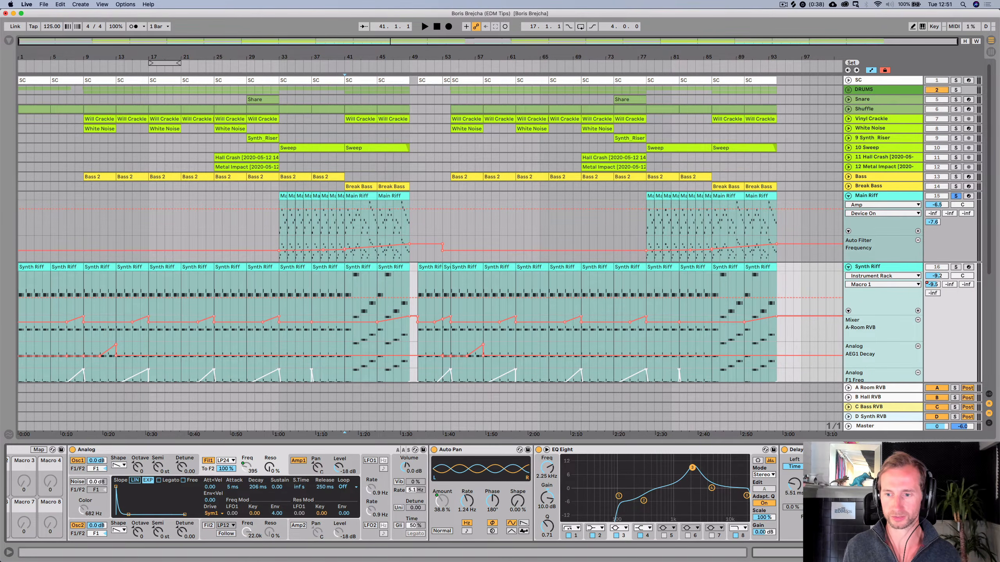
right_click(951, 526)
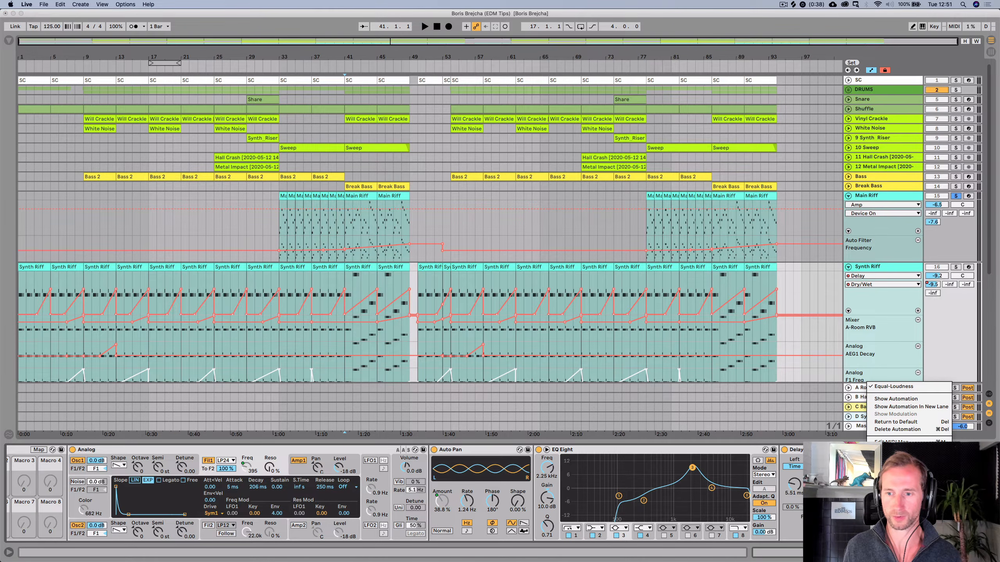
left_click(911, 407)
scroll(323, 503, "left", 5)
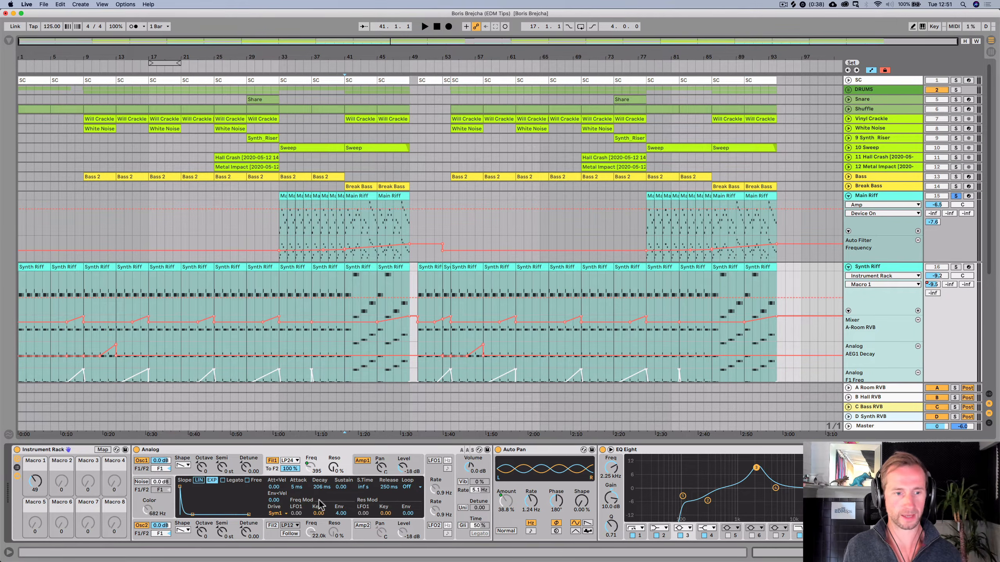
- Show the Macro 1 automation in a new lane, and draw a rise from about bar 39 to bar 42
right_click(34, 481)
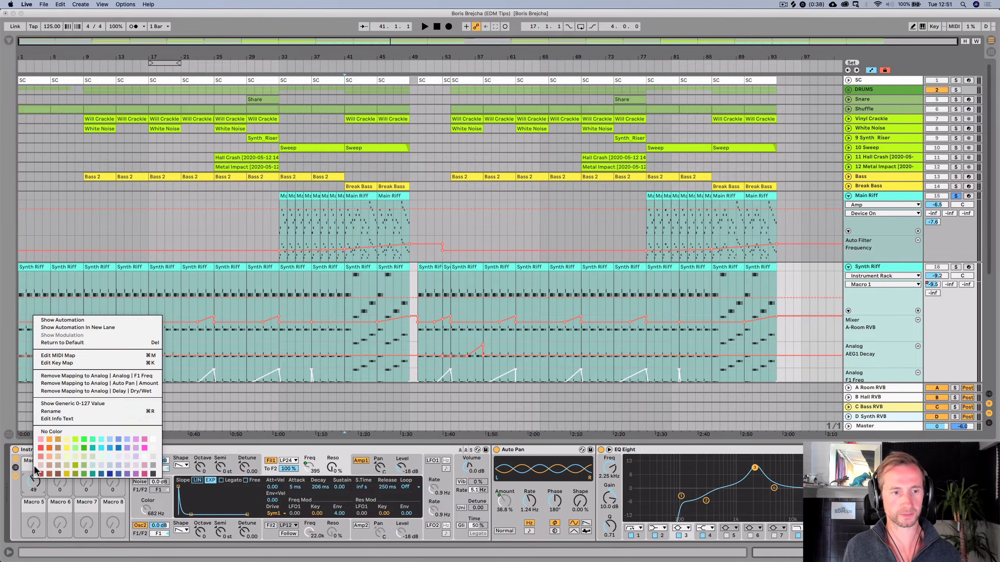
left_click(58, 328)
left_click(327, 239)
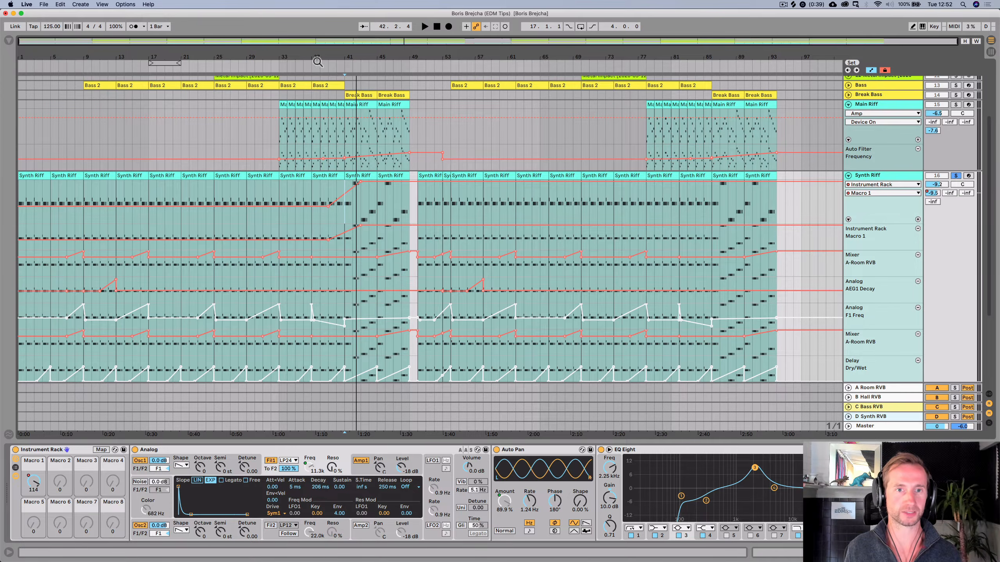
- Play the track from around bar 37 while adjusting Macro 1, stop playback, and ungroup the Instrument Rack
left_click(318, 62)
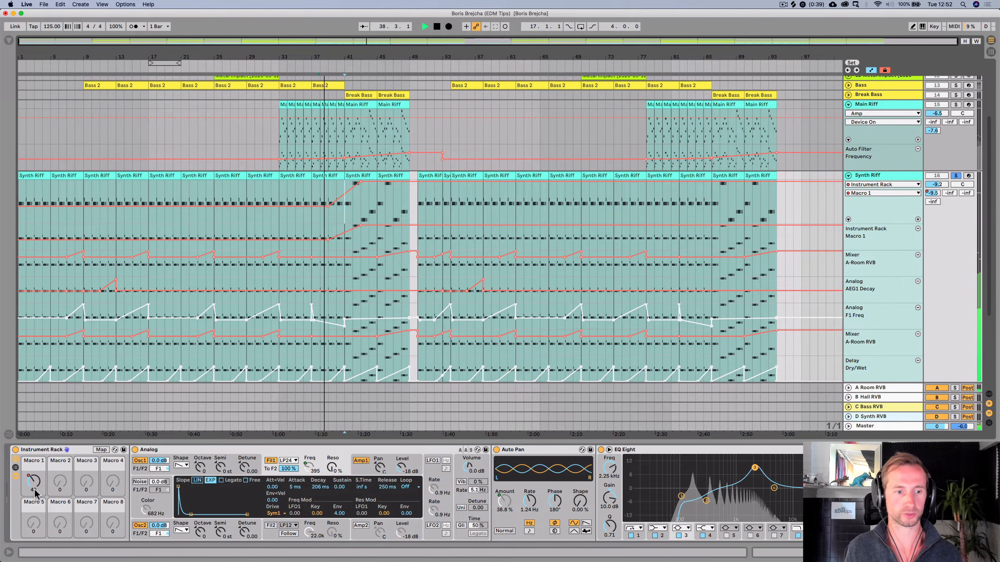
mouse_move(35, 490)
left_mouse_down()
mouse_move(37, 452)
mouse_move(37, 496)
mouse_move(37, 452)
mouse_move(37, 494)
mouse_move(37, 480)
left_mouse_up()
key("space")
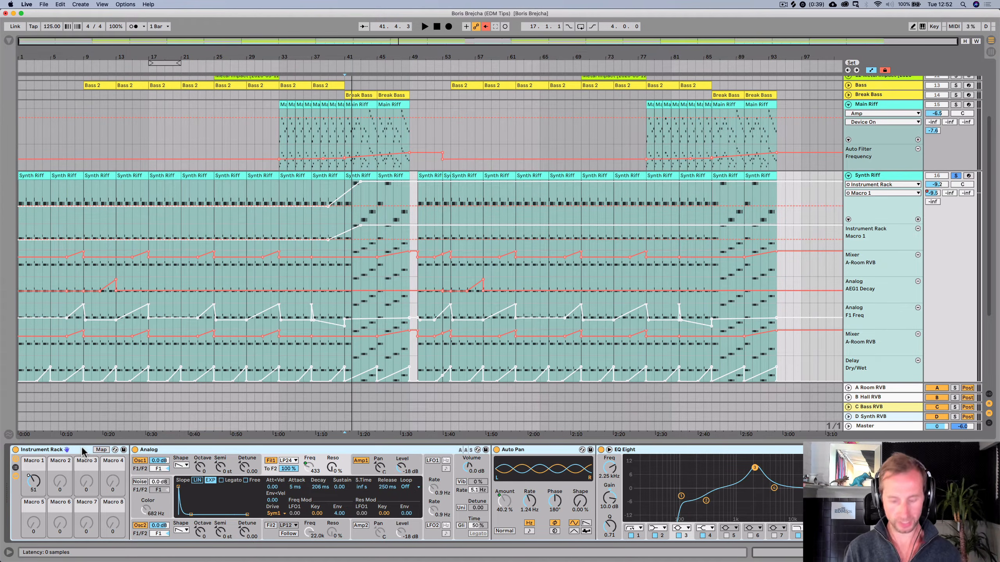
key("super+shift+g")
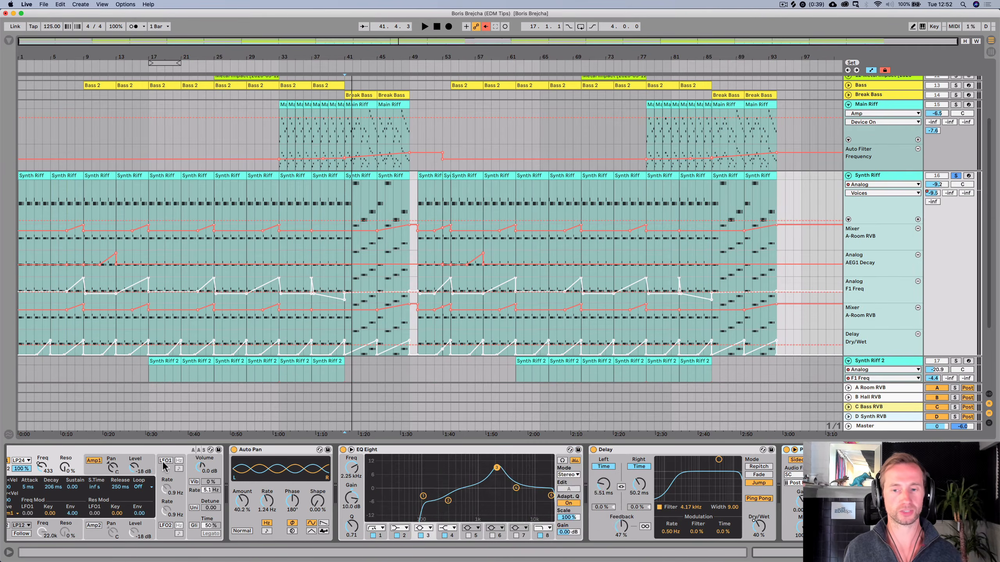
- Insert the Sugar Bytes WOW2 Audio Unit after Delay on Synth Riff, and audition its Cutoff during playback
scroll(163, 467, "right", 4)
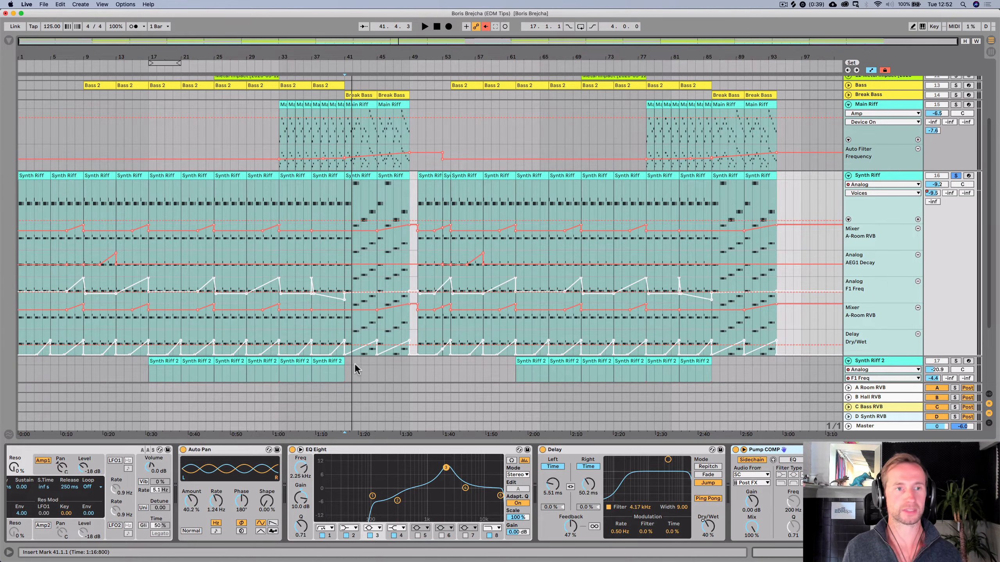
left_click(9, 40)
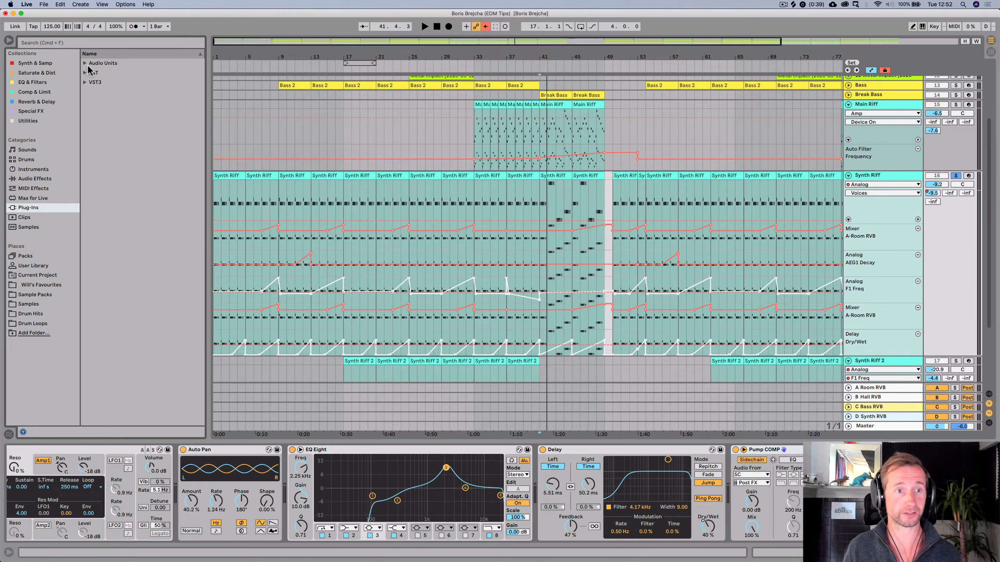
left_click(85, 63)
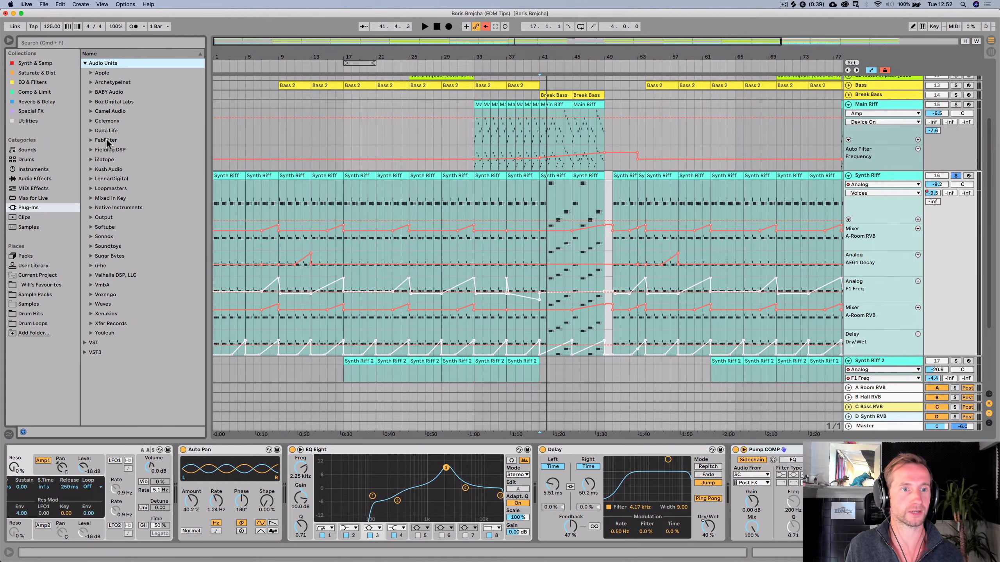
left_click(91, 256)
left_click(119, 295)
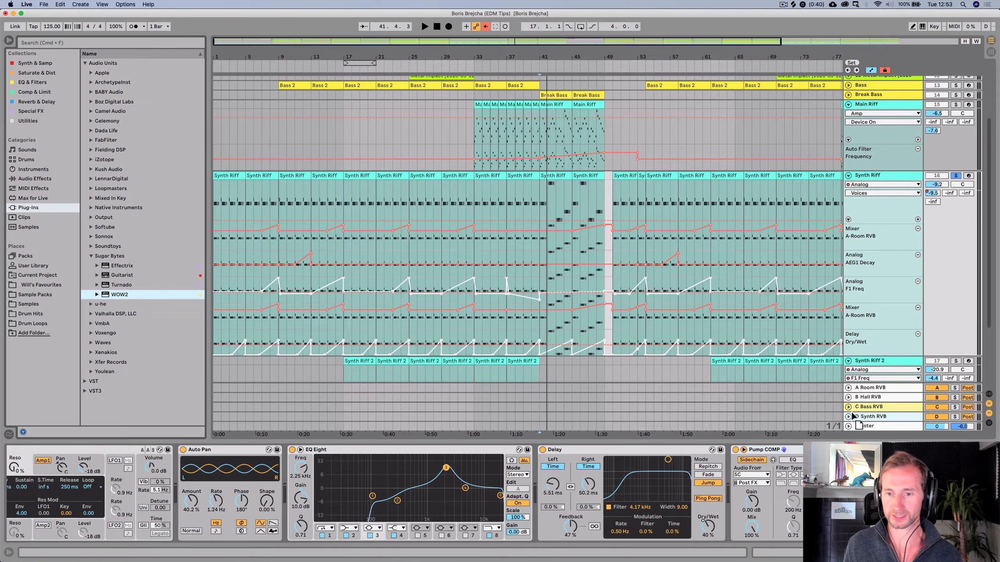
left_click_drag(852, 416, 750, 484)
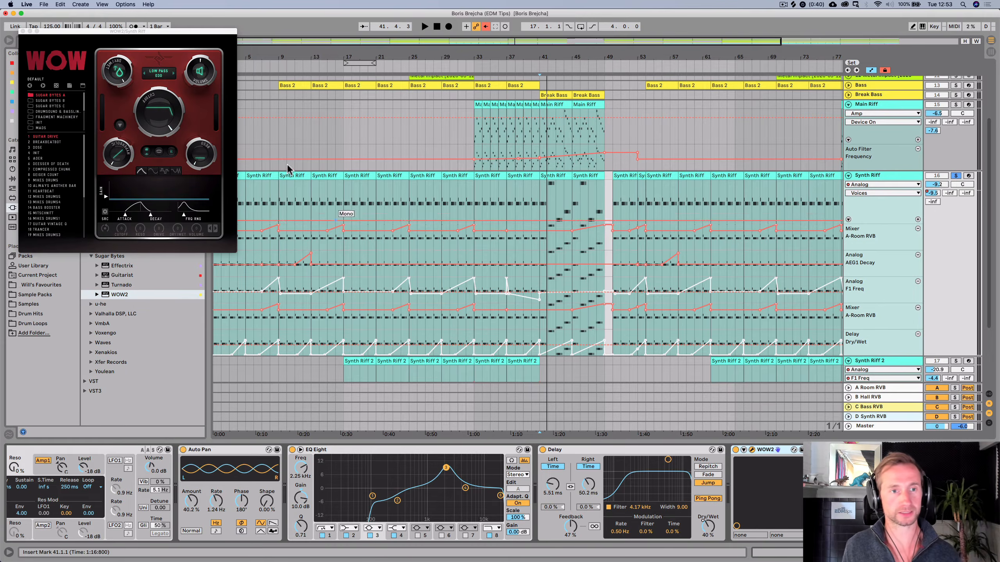
key("space")
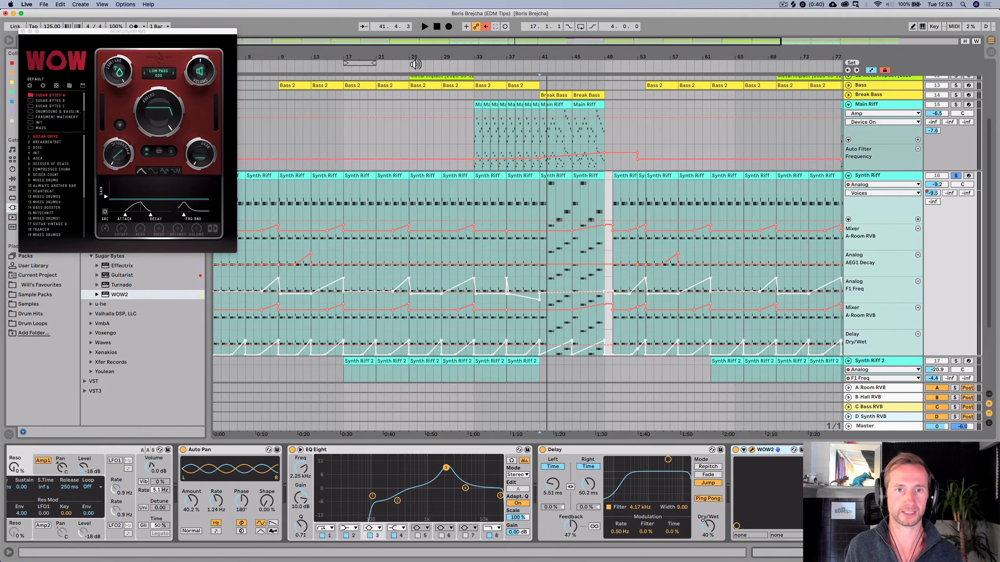
left_click_drag(160, 118, 155, 89)
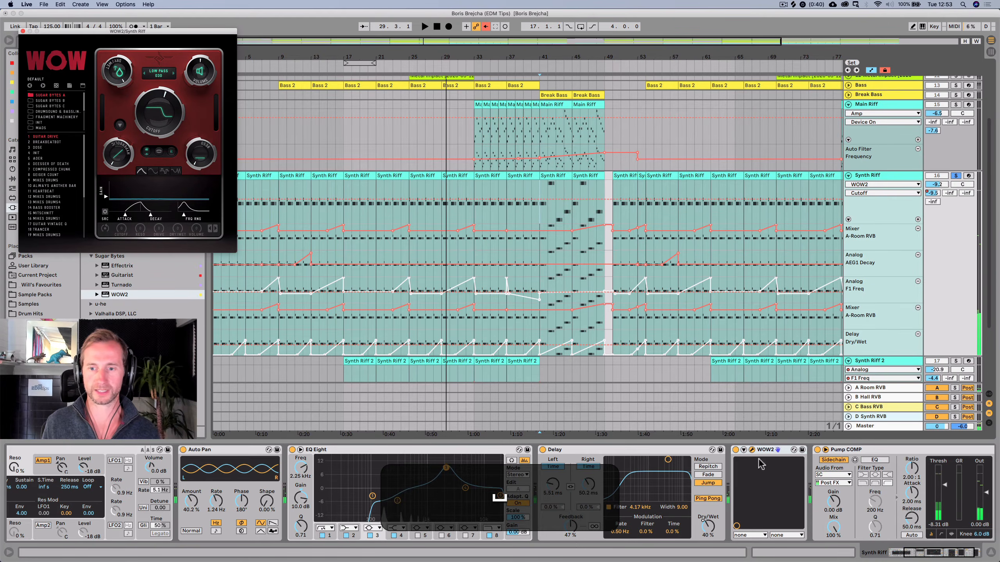
- Configure the WOW2 device to expose the plug-in's Cutoff parameter, and close the plug-in window
left_click(744, 452)
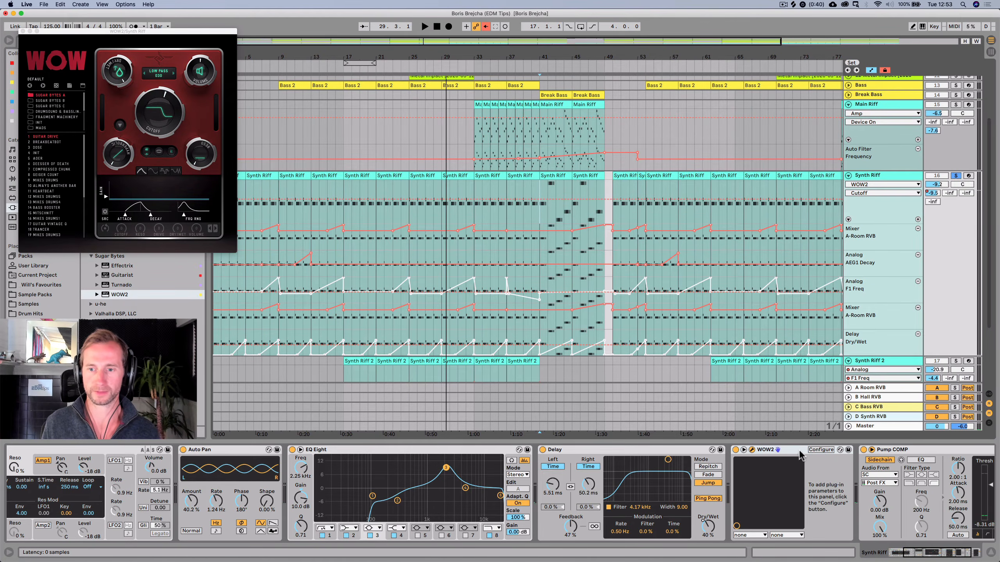
left_click(821, 450)
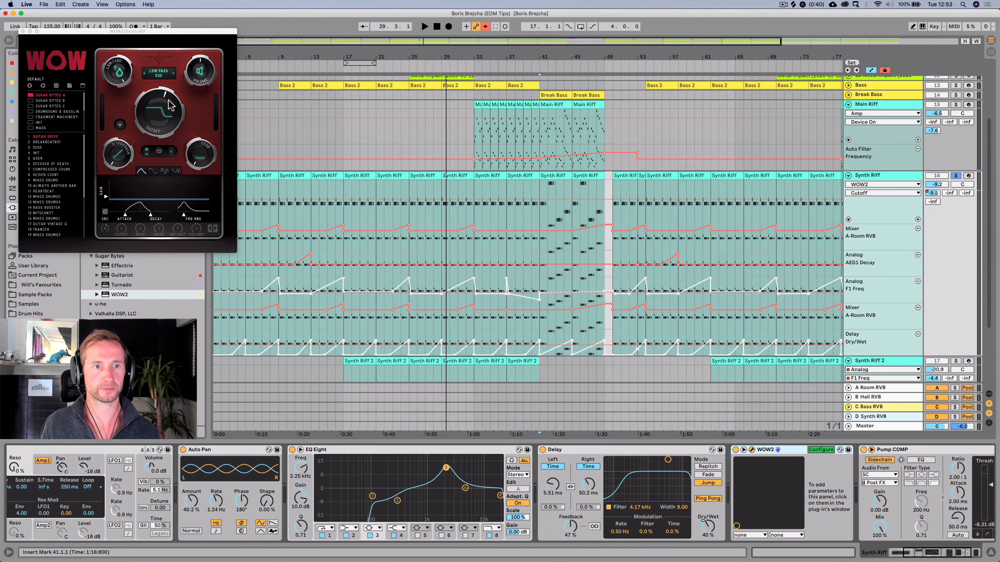
left_click(165, 114)
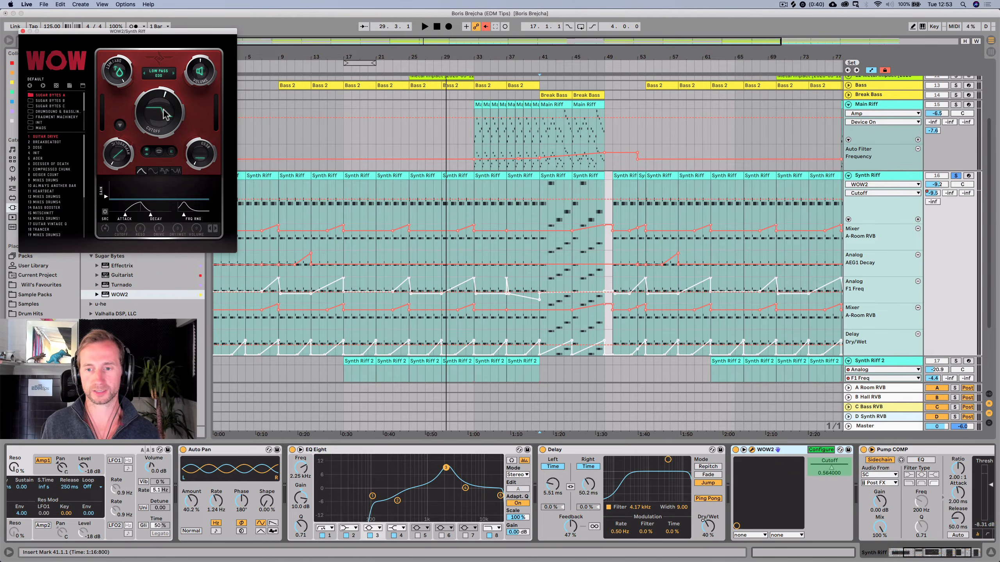
left_click(23, 31)
left_click(820, 450)
- In a new lane for WOW2's Cutoff, draw an automation rise to 0.99 from about bar 29 to bar 31, and play it
right_click(831, 466)
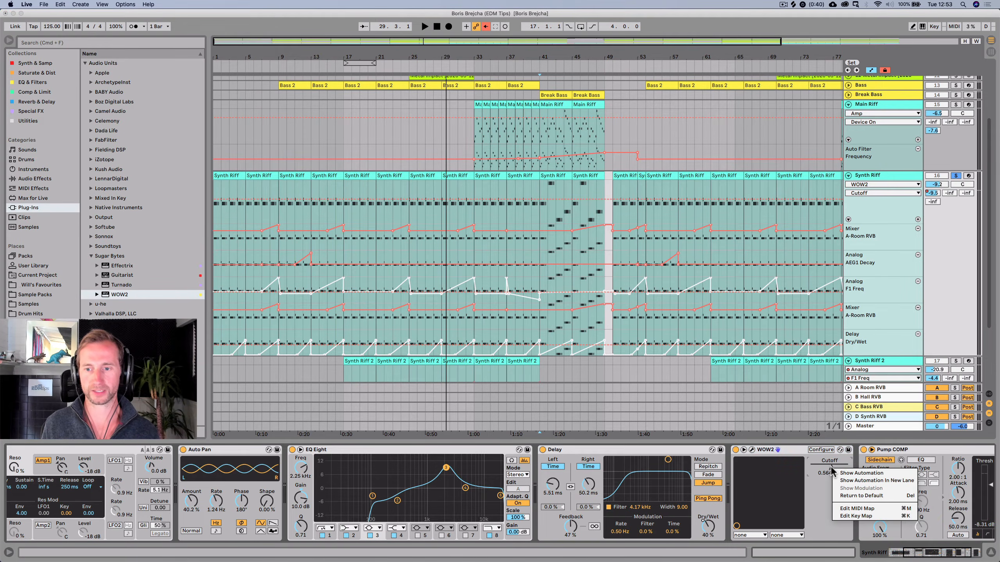
left_click(866, 480)
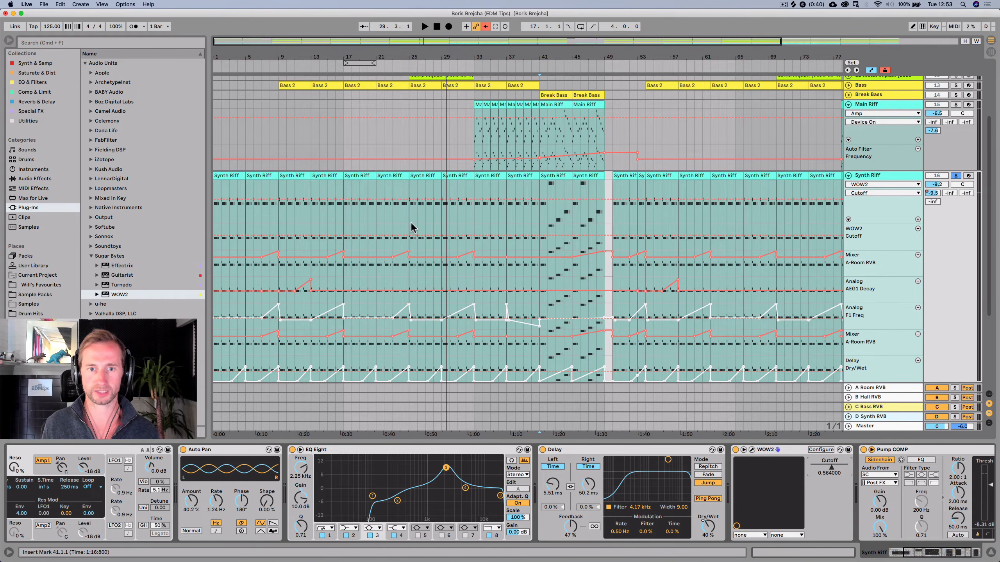
left_click(438, 236)
mouse_move(443, 236)
left_mouse_down()
mouse_move(457, 248)
mouse_move(458, 225)
left_mouse_up()
key("space")
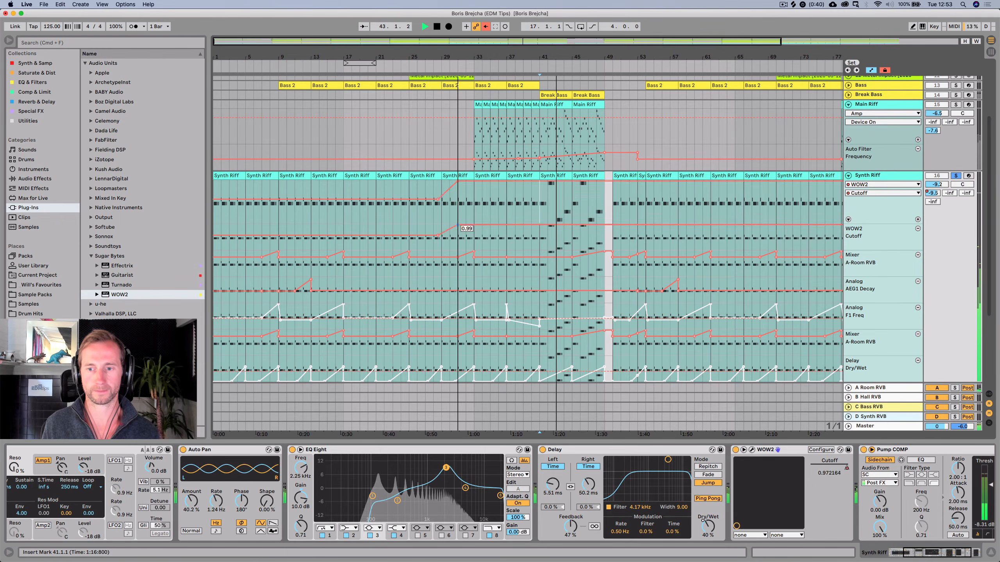